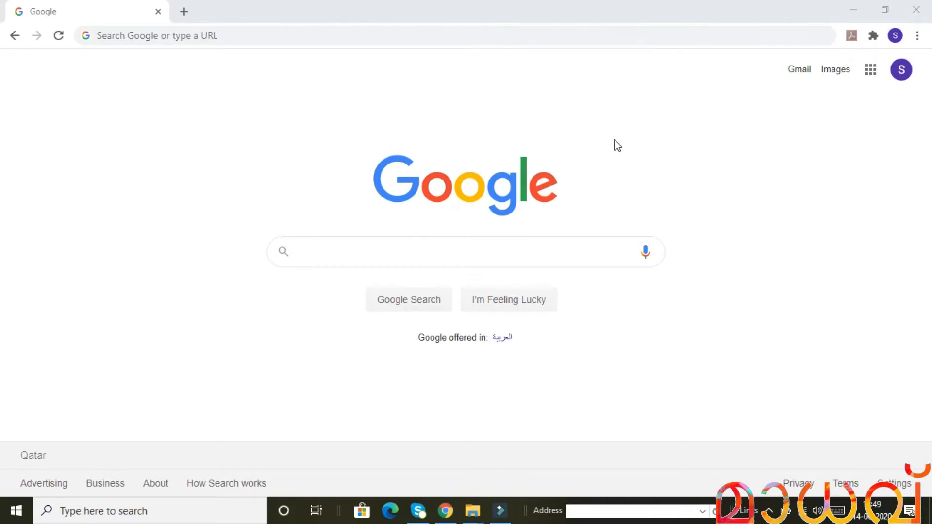
Search the web for "google forms" and open the personal Google Forms home page from the product's about page.
click(818, 35)
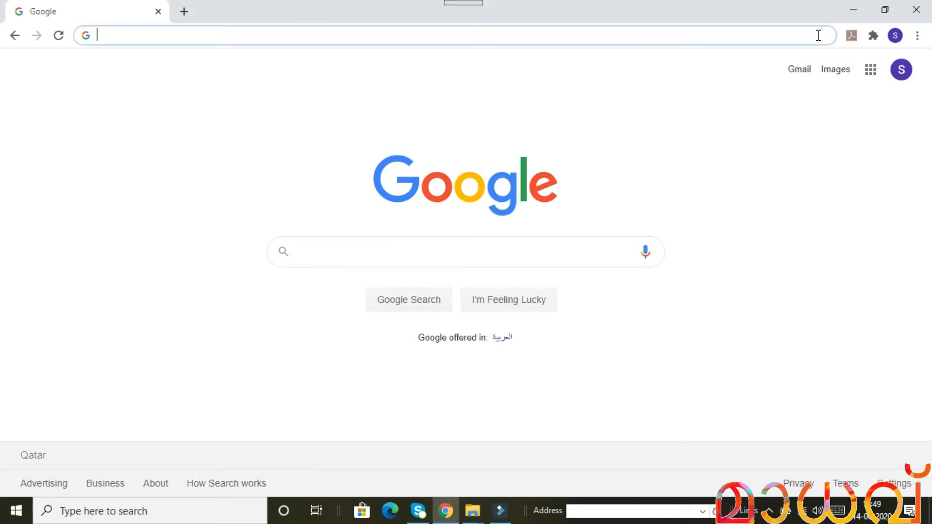
text(google f)
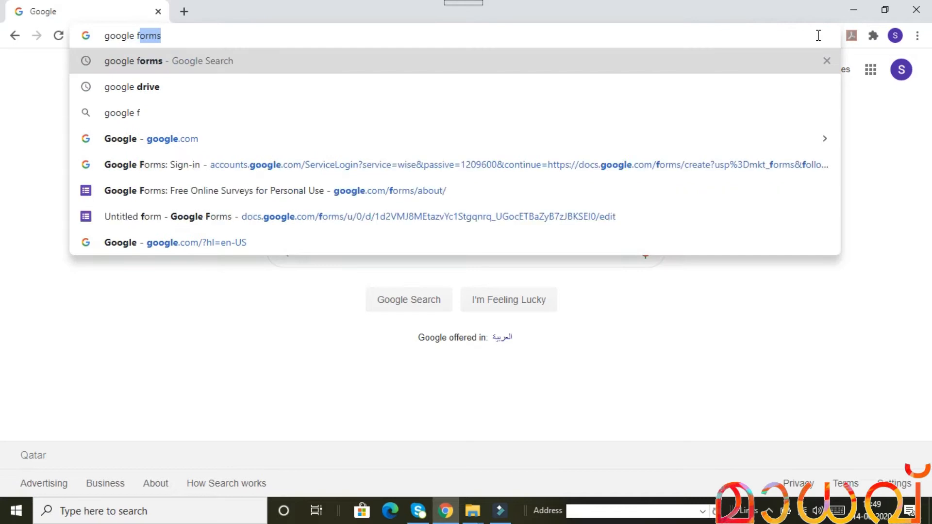
text(orms)
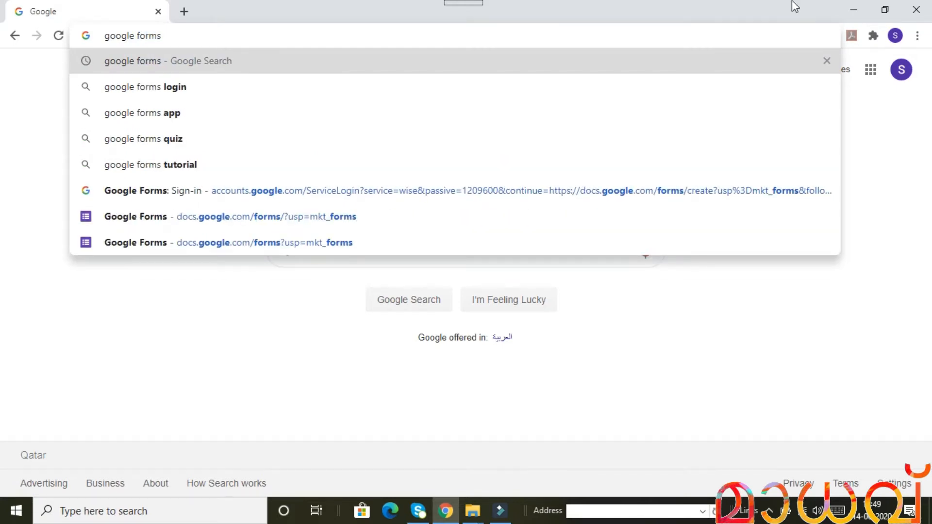
click(584, 65)
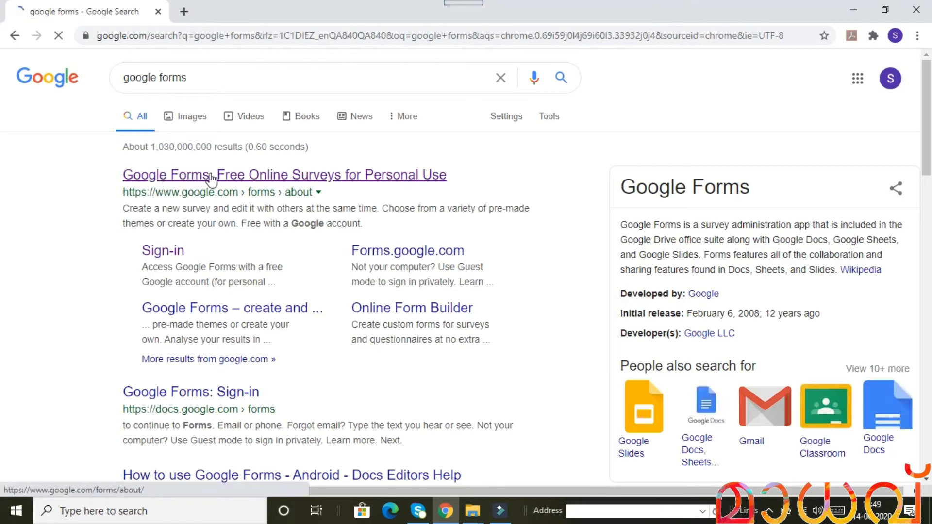
click(288, 177)
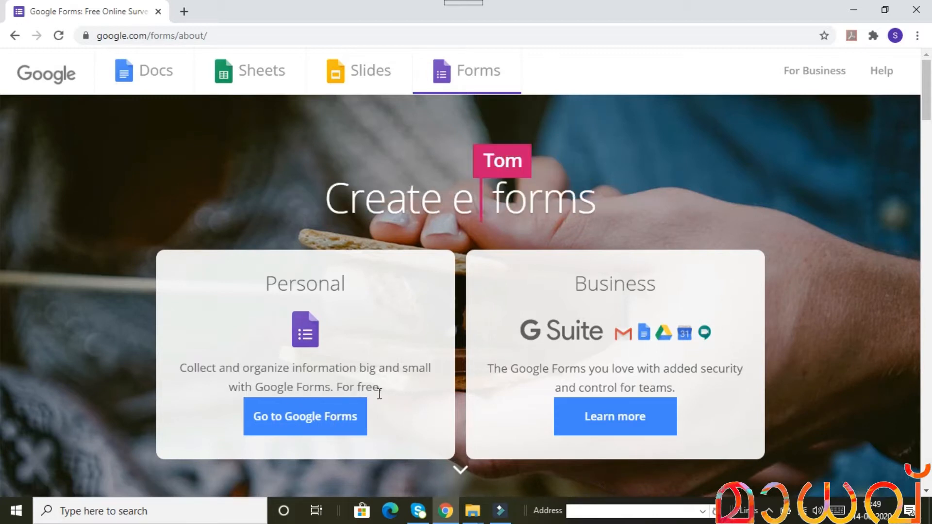
click(354, 412)
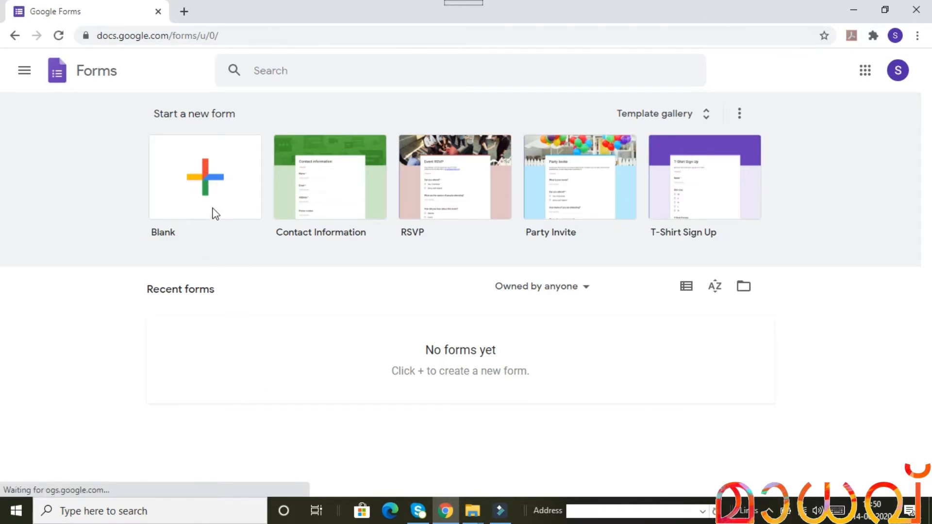
Create a blank form and replace its title with "Quiz 1".
click(198, 174)
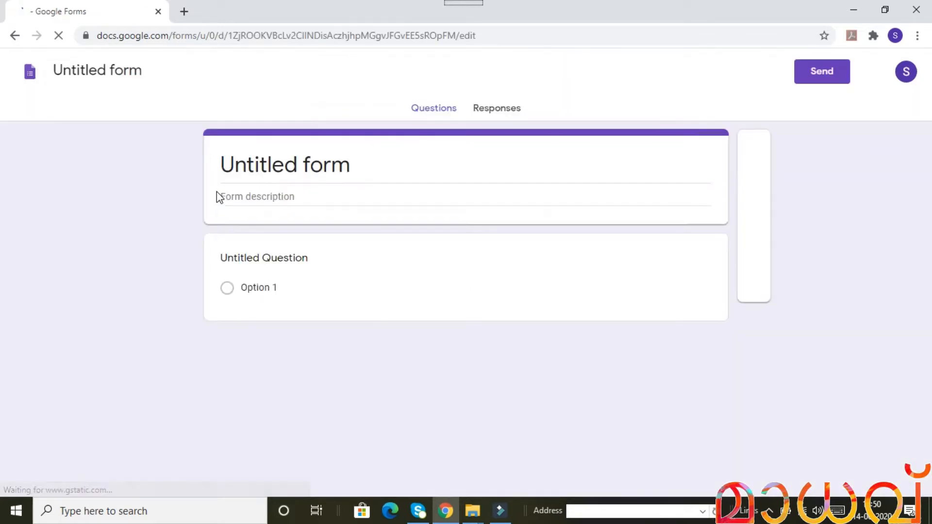
click(365, 166)
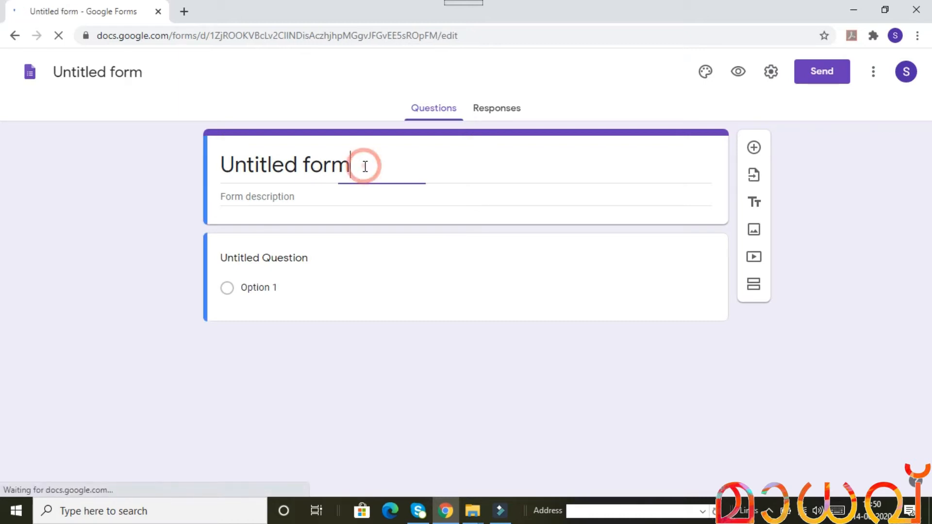
key(BackSpace)
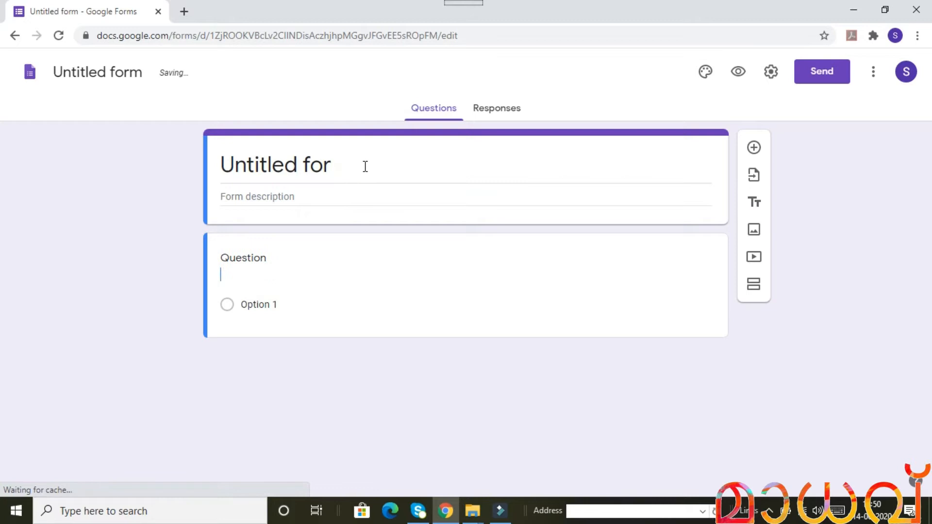
click(365, 166)
key(BackSpace)
key(BackSpace)
key(BackSpace)
key(BackSpace)
key(BackSpace)
key(BackSpace)
key(BackSpace)
key(BackSpace)
key(BackSpace)
key(BackSpace)
key(BackSpace)
key(BackSpace)
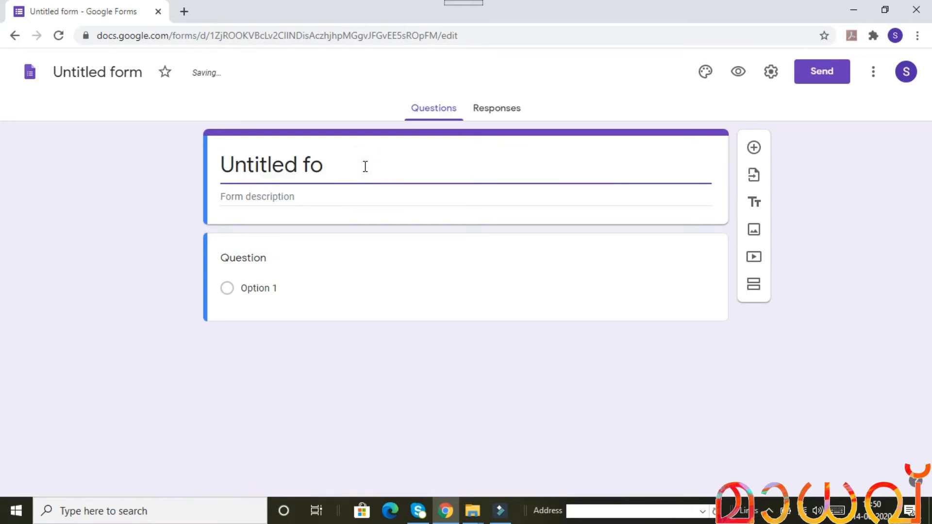
text(Quiz 1)
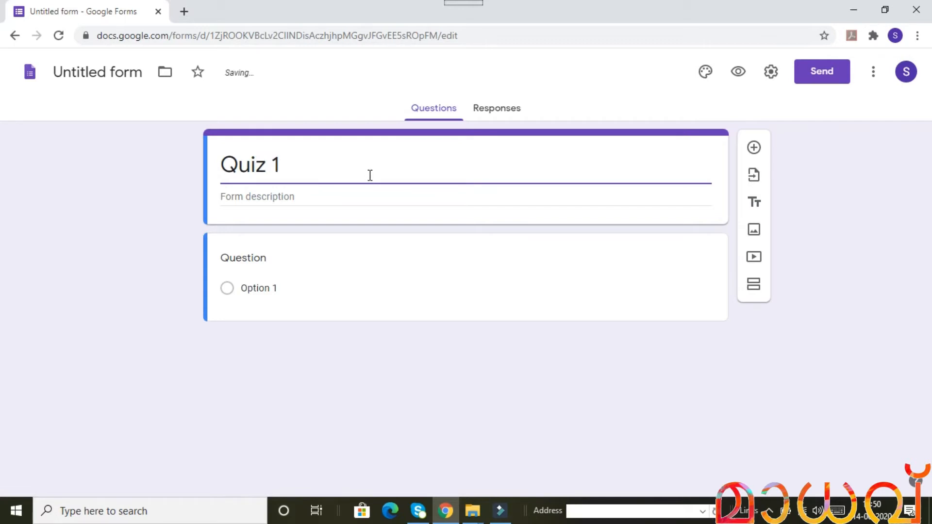
Enter "All Questions must be attempted" as the form description.
click(353, 197)
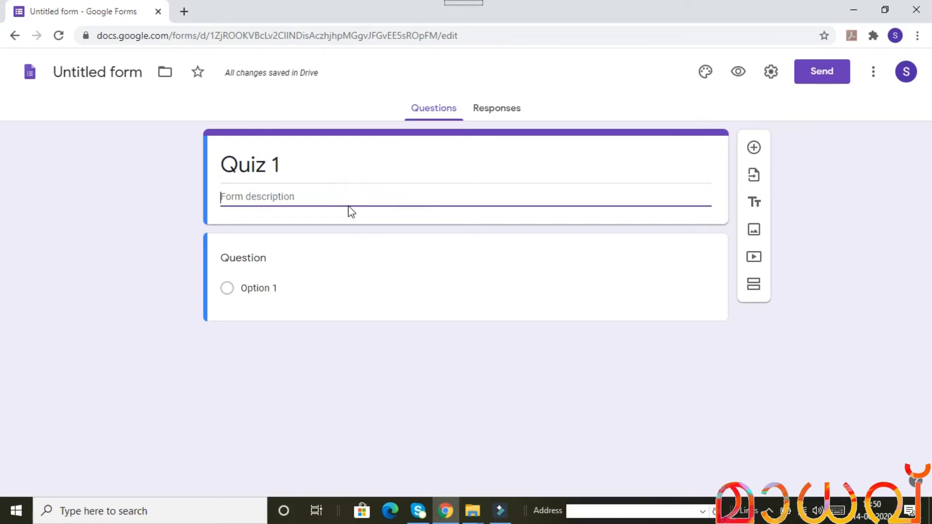
text(All Qu)
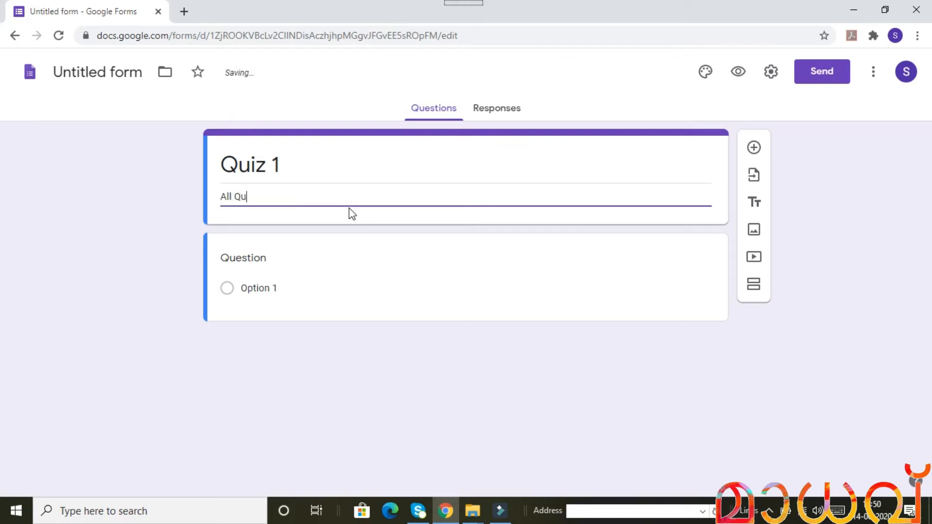
text(estions must be att)
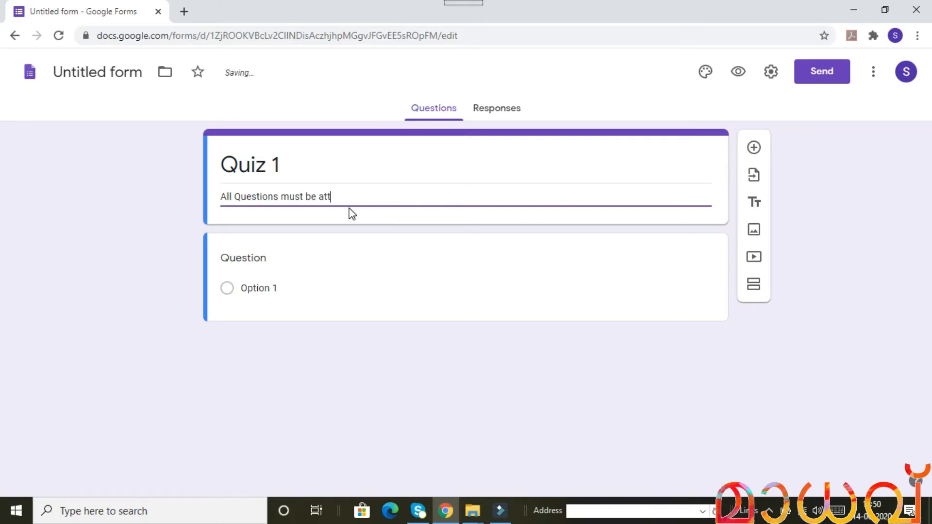
text(empted)
Turn on "Make this a quiz" in the form's settings and save them.
click(772, 73)
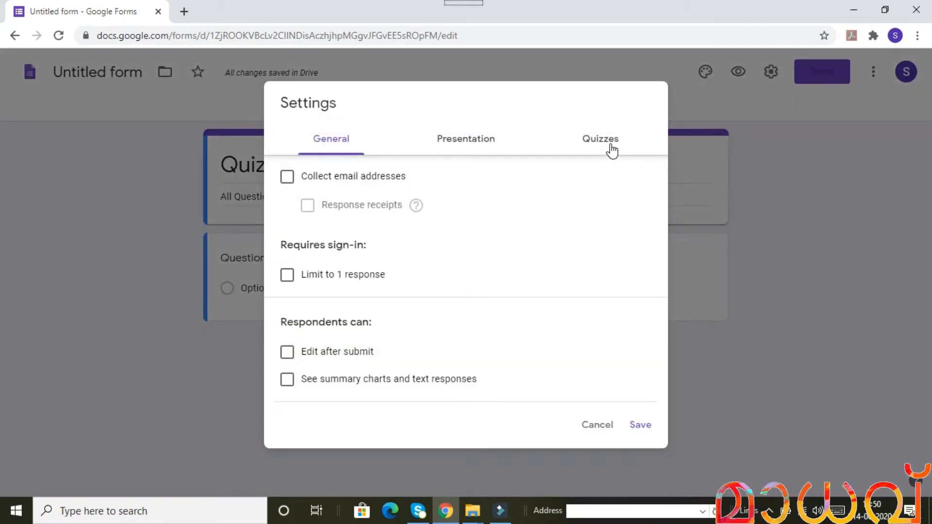
click(610, 141)
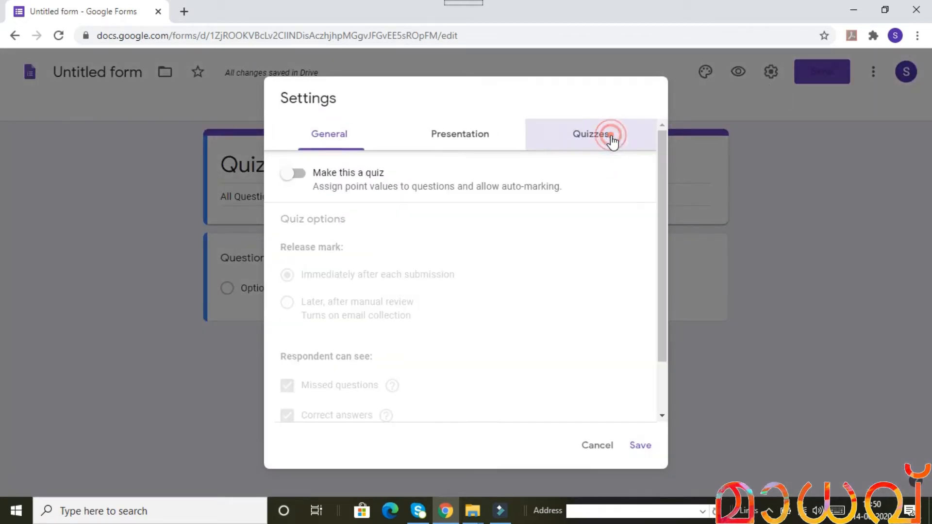
click(285, 176)
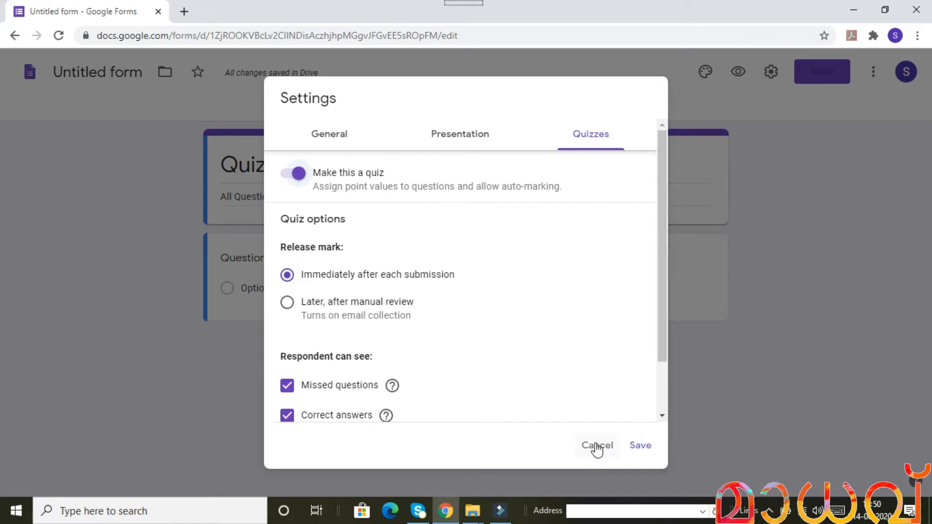
click(641, 449)
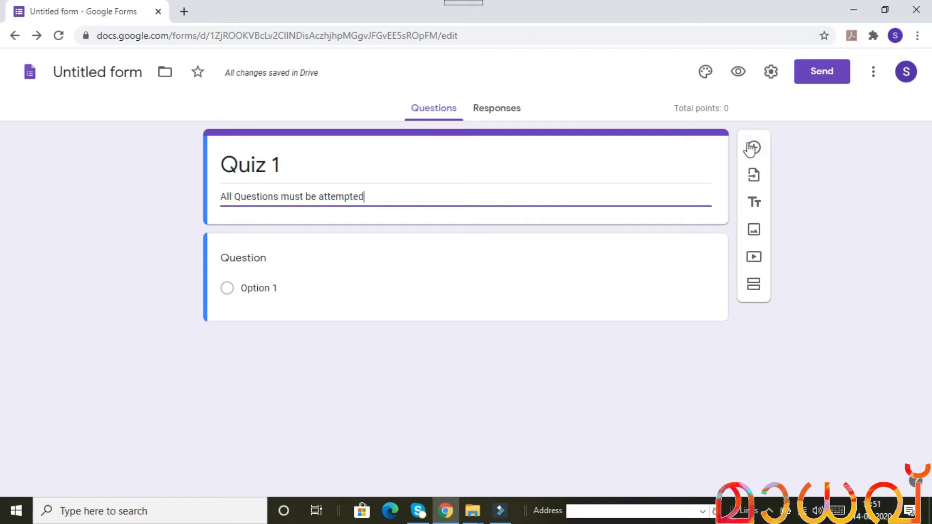
Add a short-answer question titled "Your Name" below the form description and make it required.
click(754, 150)
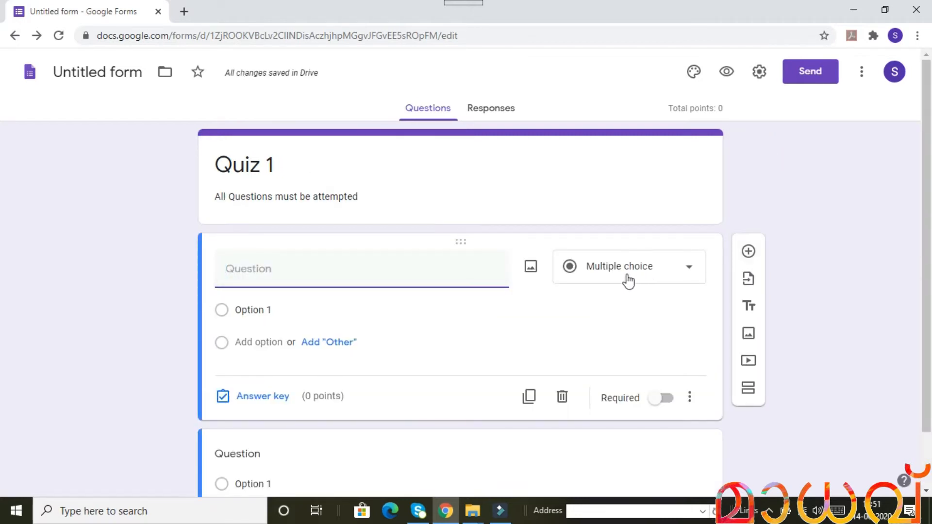
click(653, 275)
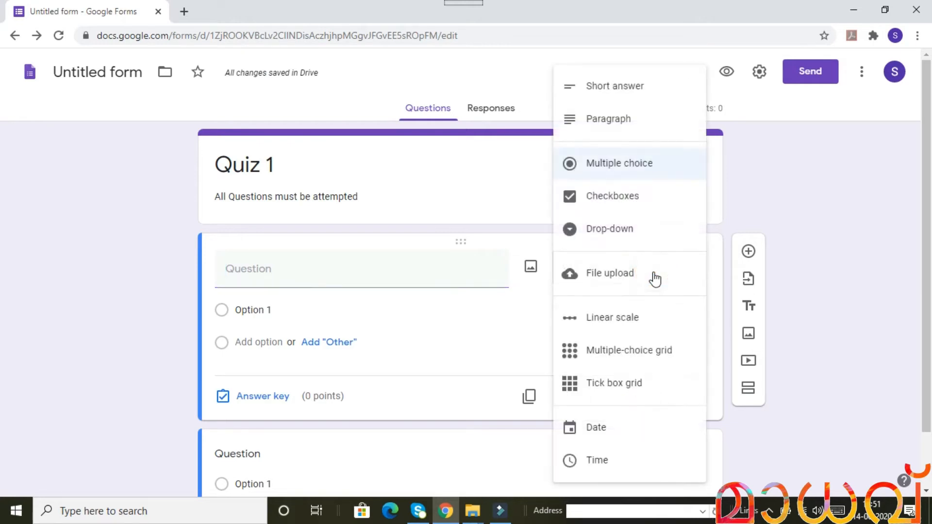
click(636, 89)
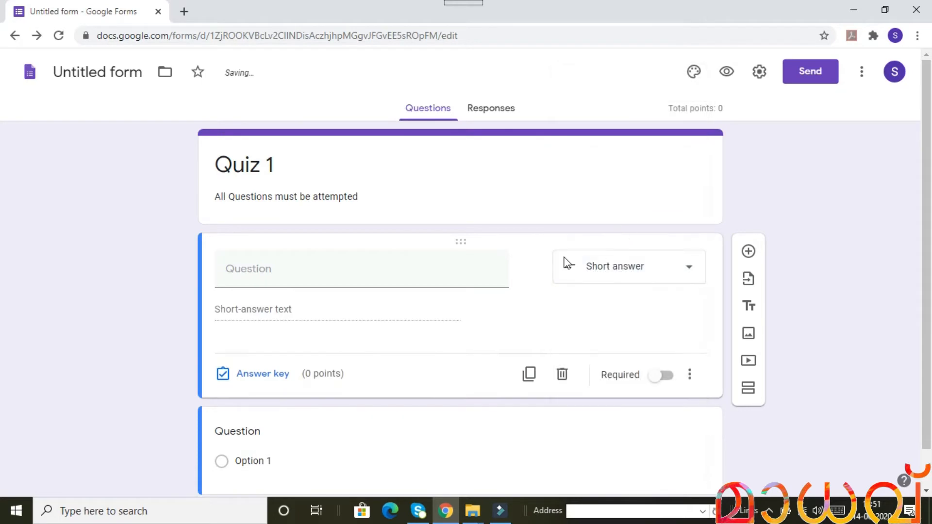
click(368, 276)
text(Your Name)
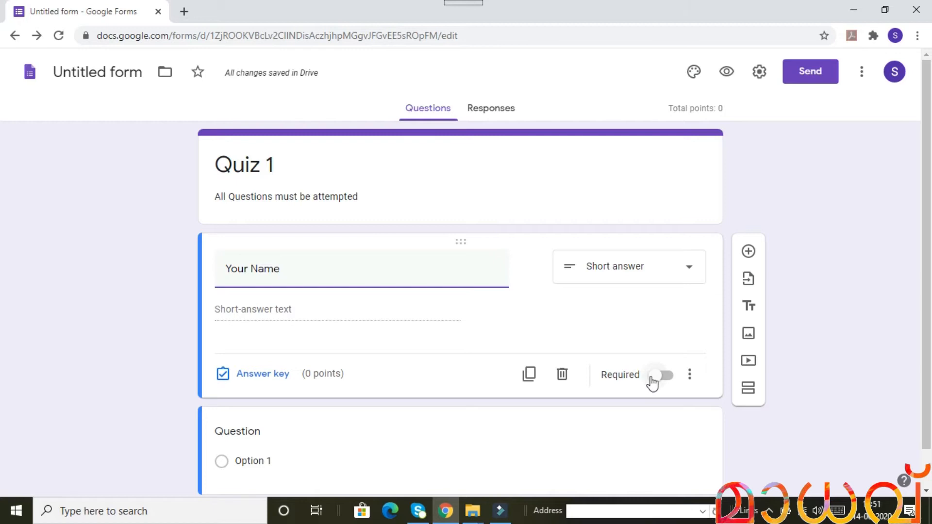
click(656, 381)
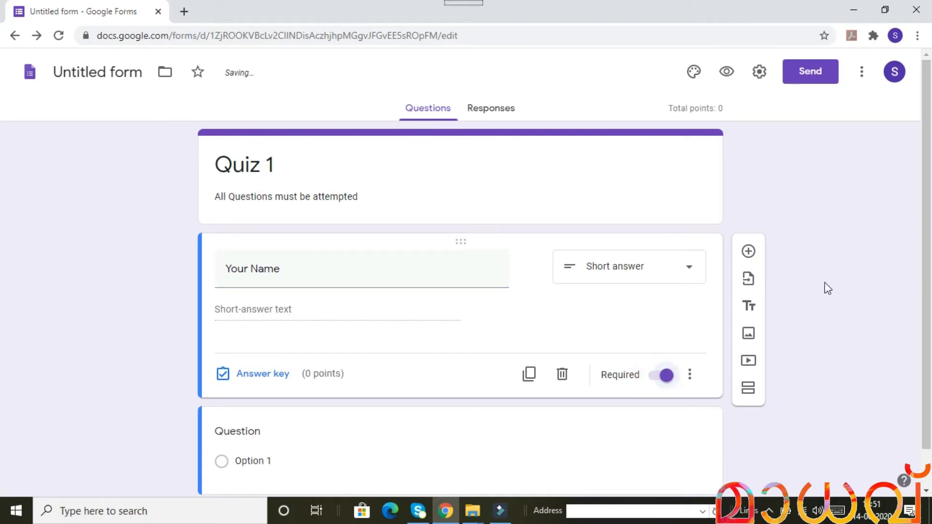
Add a short-answer question titled "Class &Division" below "Your Name" and make it required.
click(748, 252)
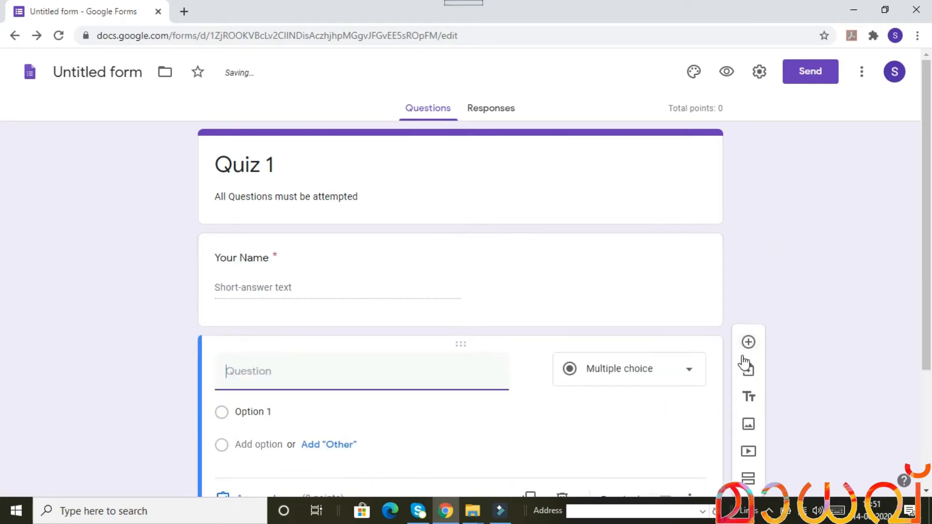
click(748, 341)
click(688, 311)
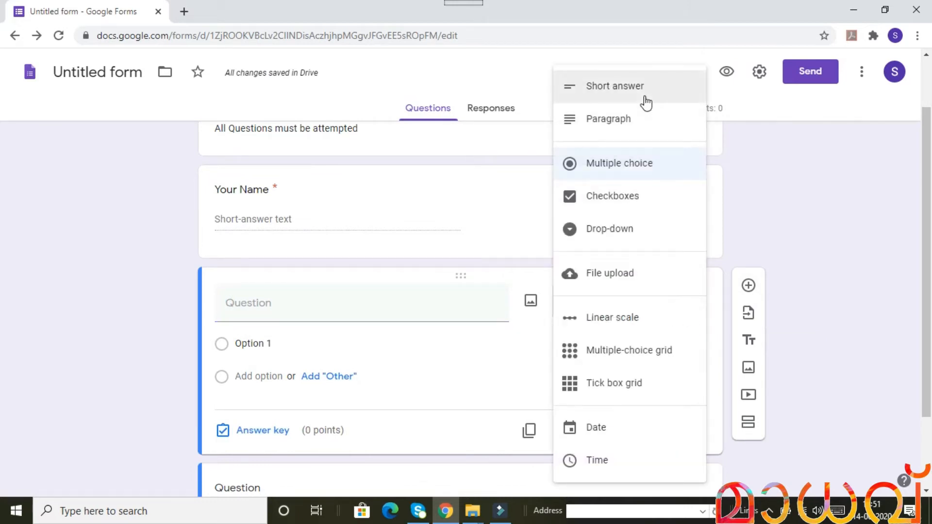
click(645, 99)
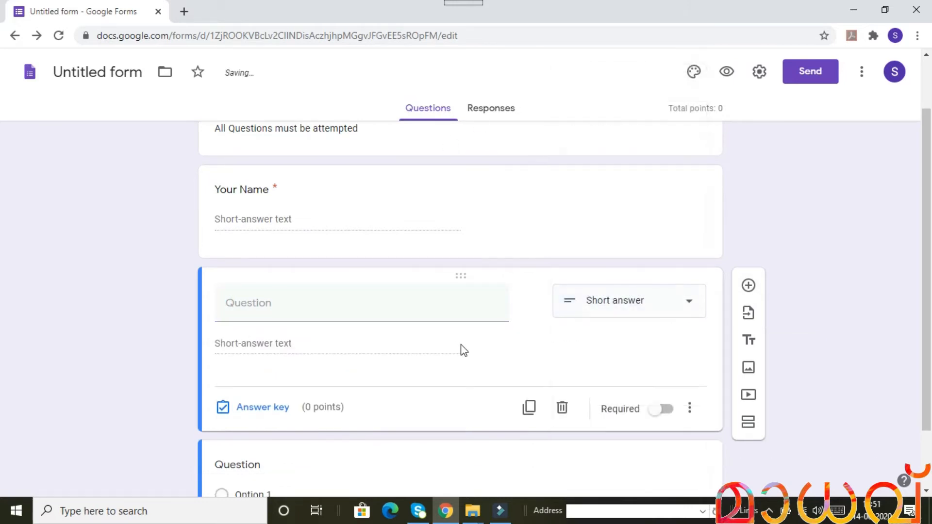
click(450, 308)
text(Class)
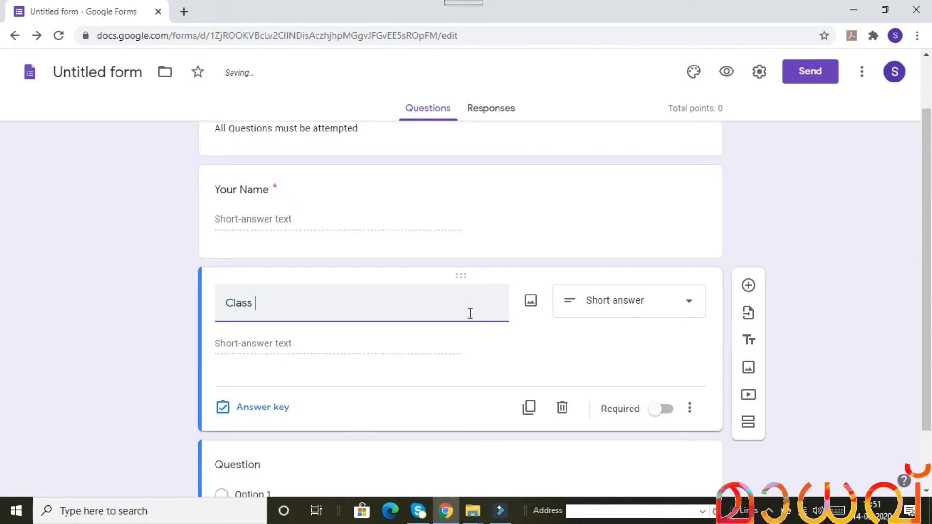
text( &Division)
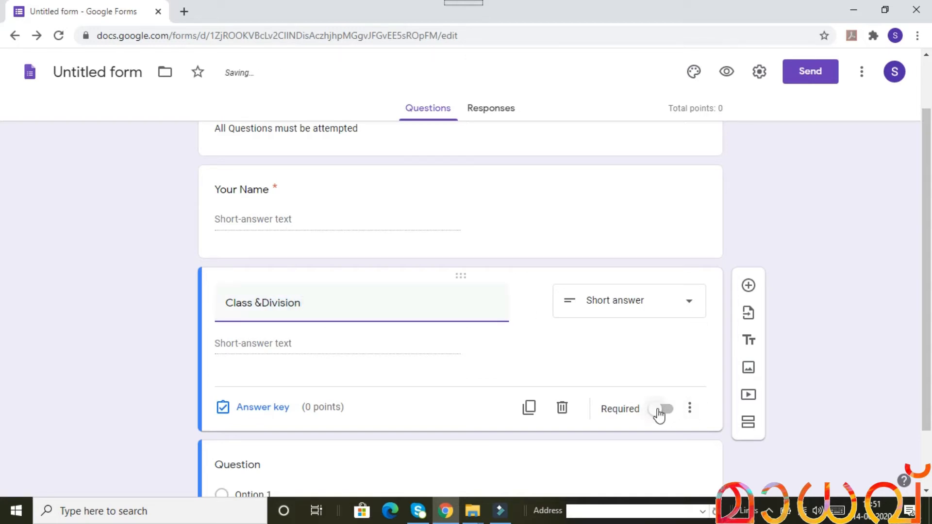
click(659, 415)
Title the remaining multiple-choice question "Father Of India" and give it the options "M.K.Gandhi" and "Amedkar".
scroll(805, 365, down, 2)
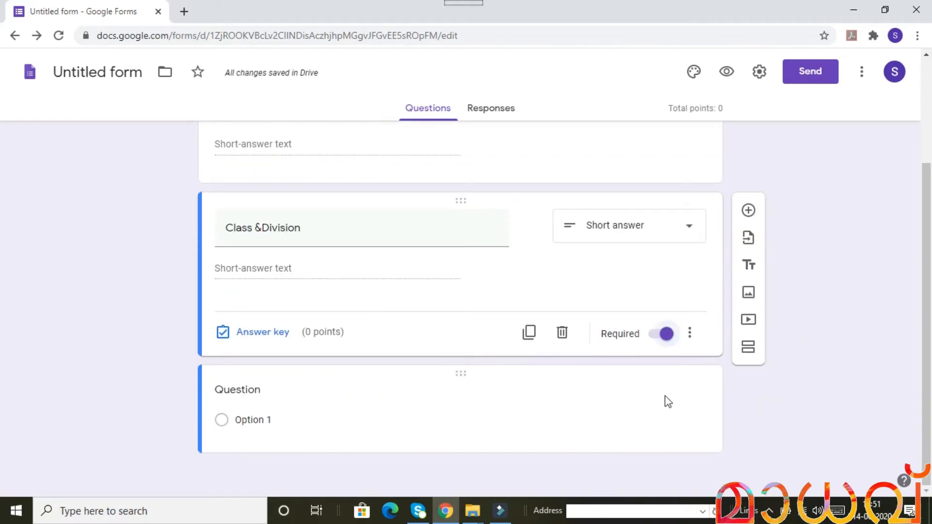
click(323, 390)
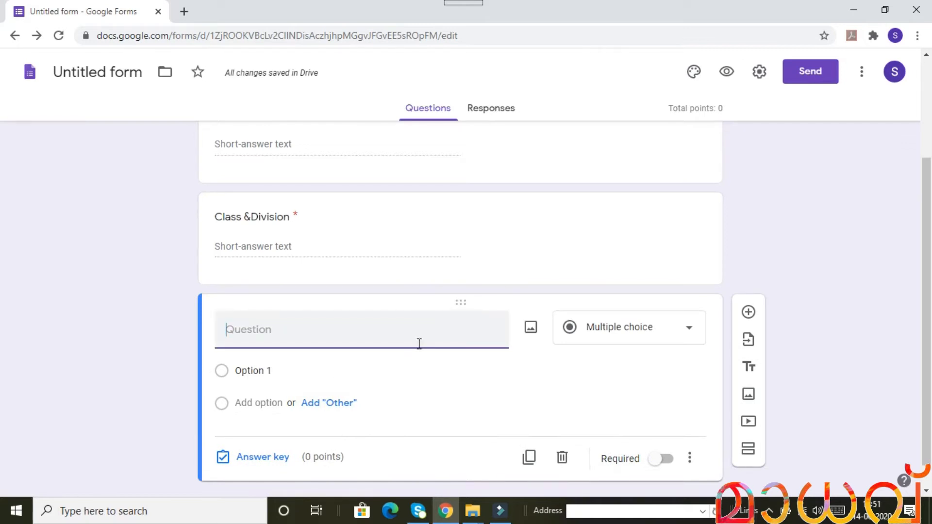
text(Father Of India)
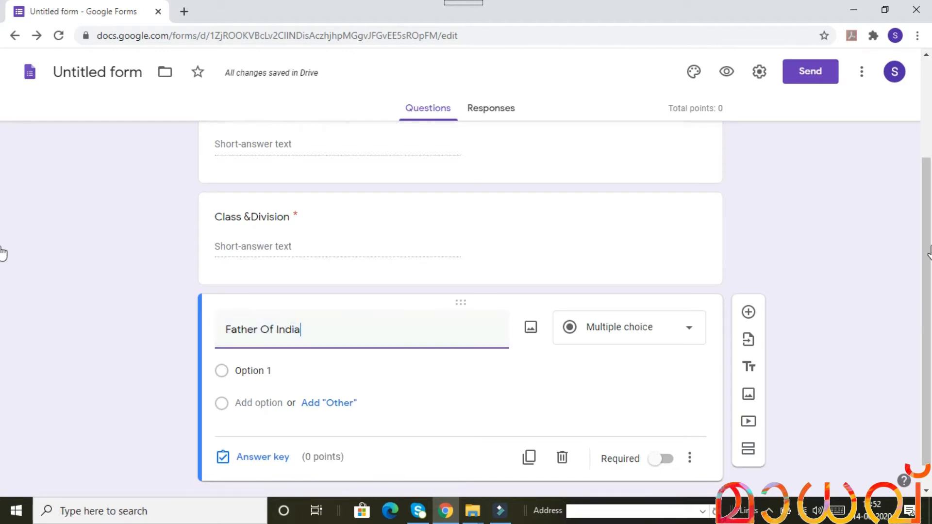
click(277, 370)
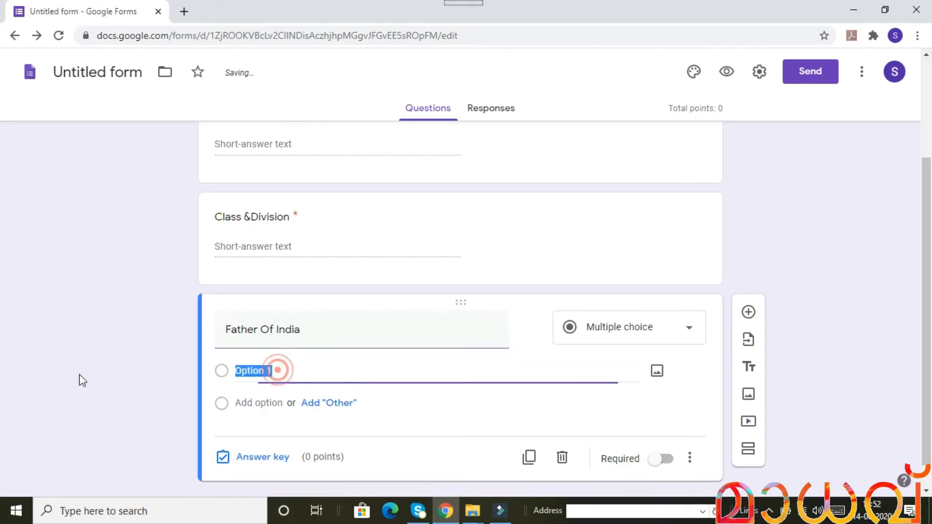
text(M.K.Gandhi)
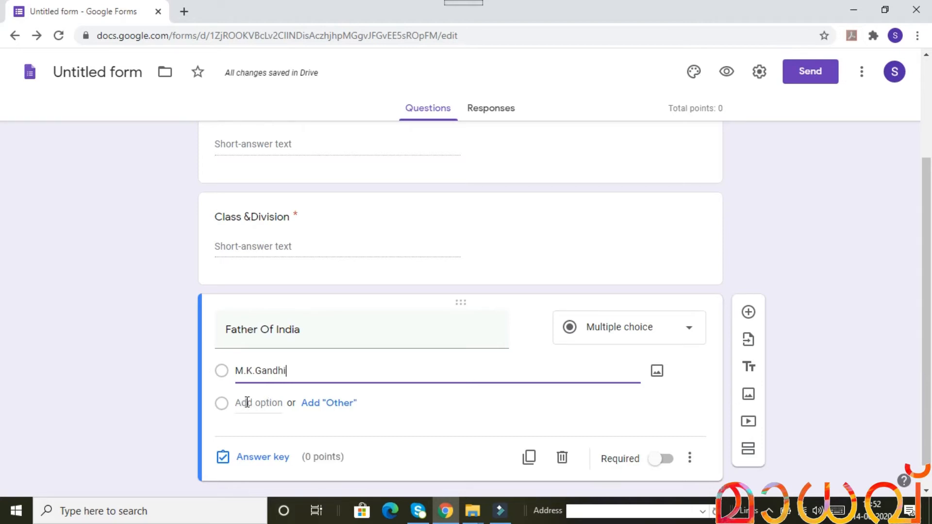
click(247, 402)
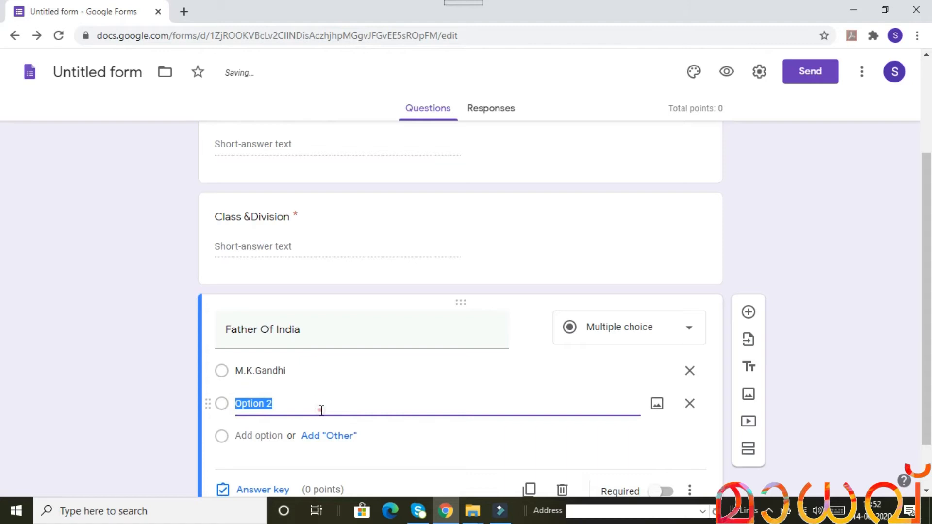
text(Amedkar)
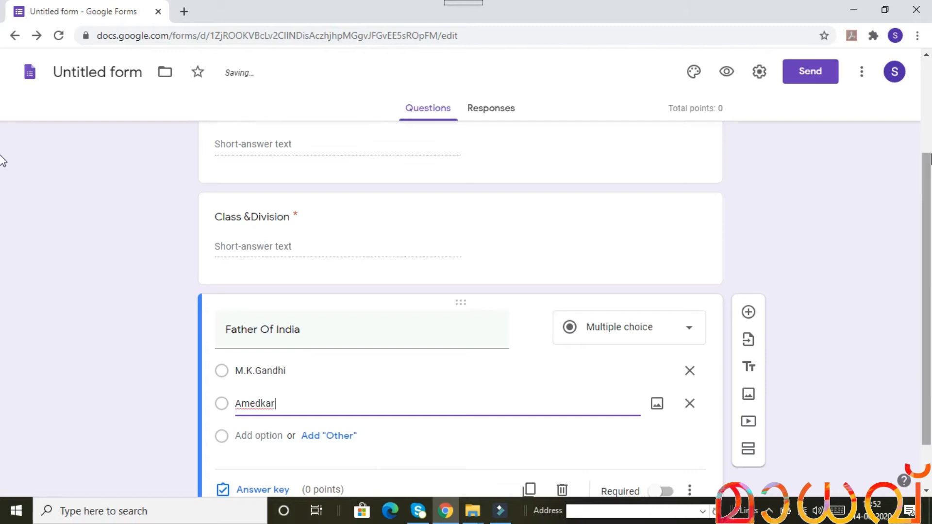
Mark "M.K.Gandhi" as the correct answer to "Father Of India" for 5 points and make the question required.
scroll(342, 372, down, 1)
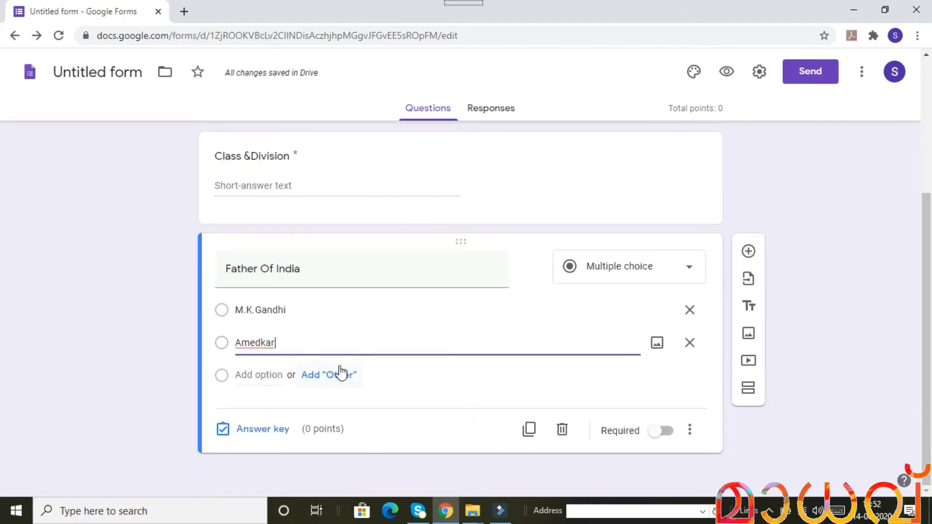
click(273, 430)
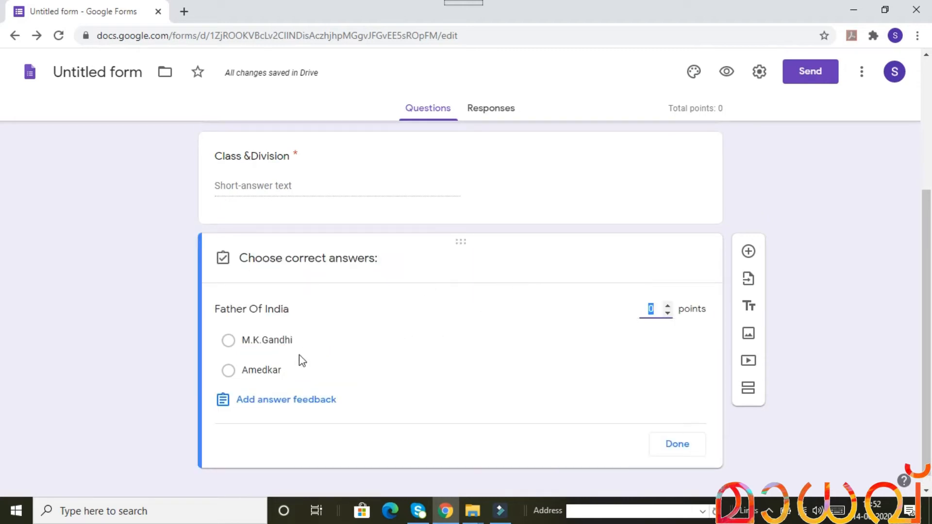
click(253, 343)
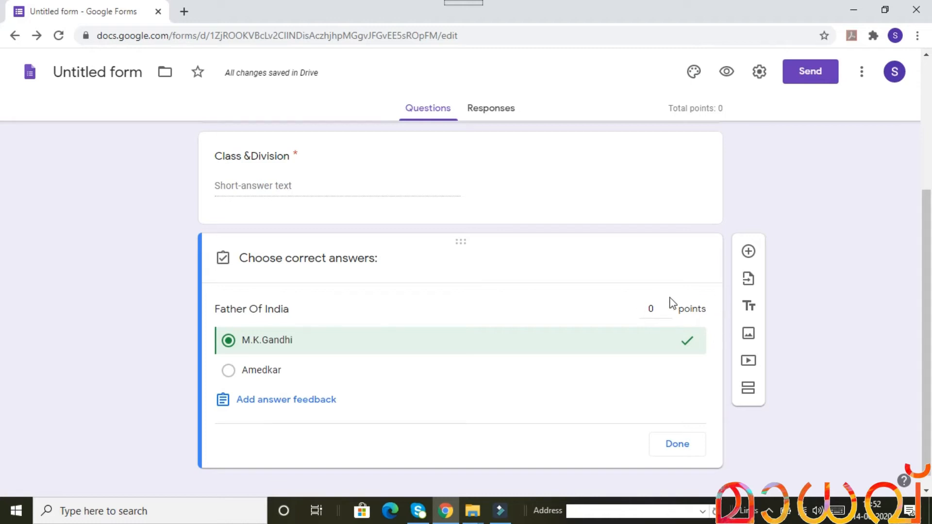
click(661, 312)
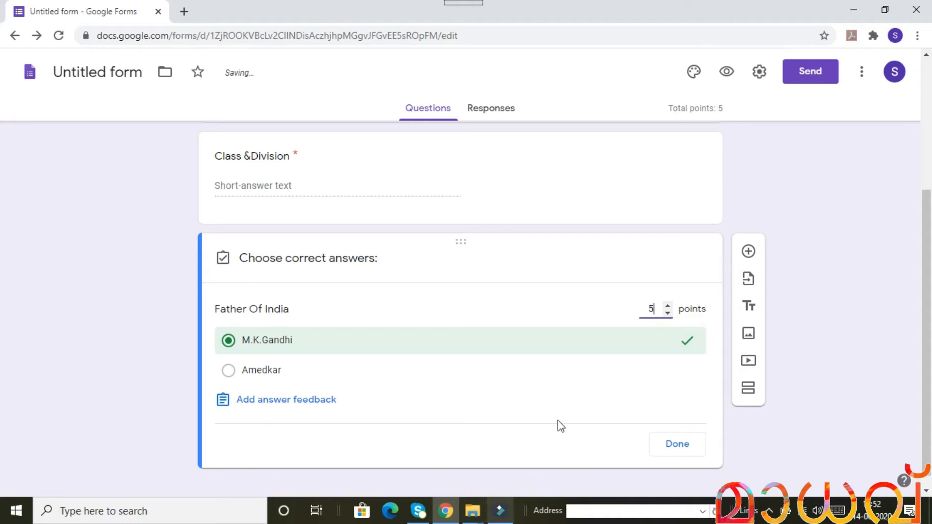
click(686, 456)
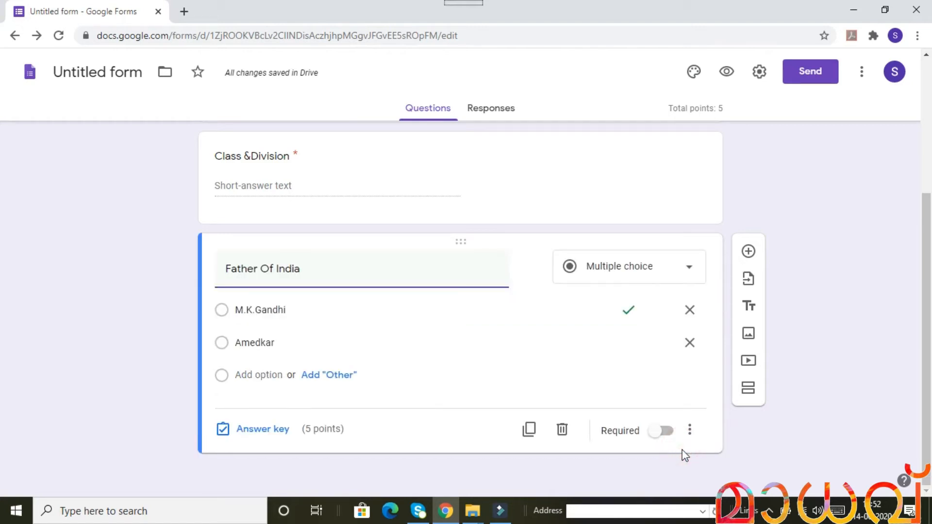
click(658, 442)
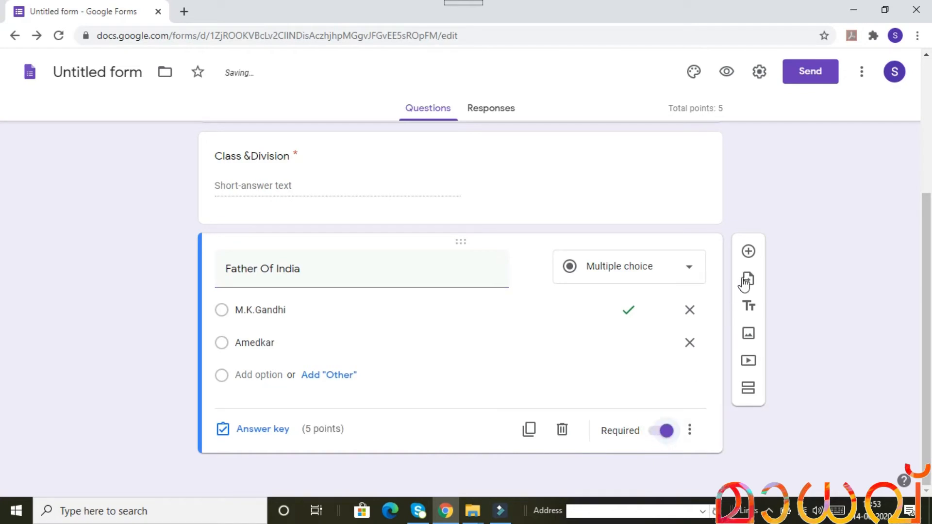
Add a multiple-choice question titled "Prime Minister Of India" below "Father Of India".
click(748, 252)
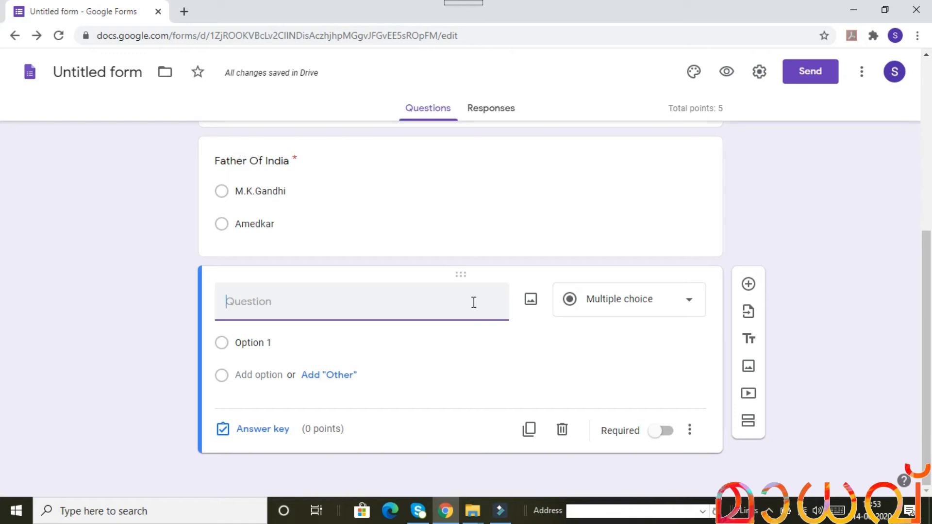
text(Prim)
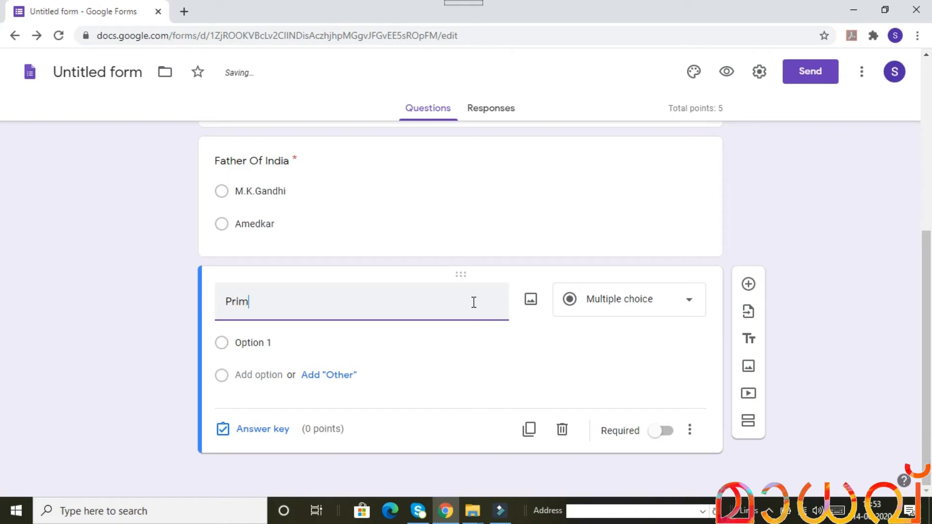
text(e Mini)
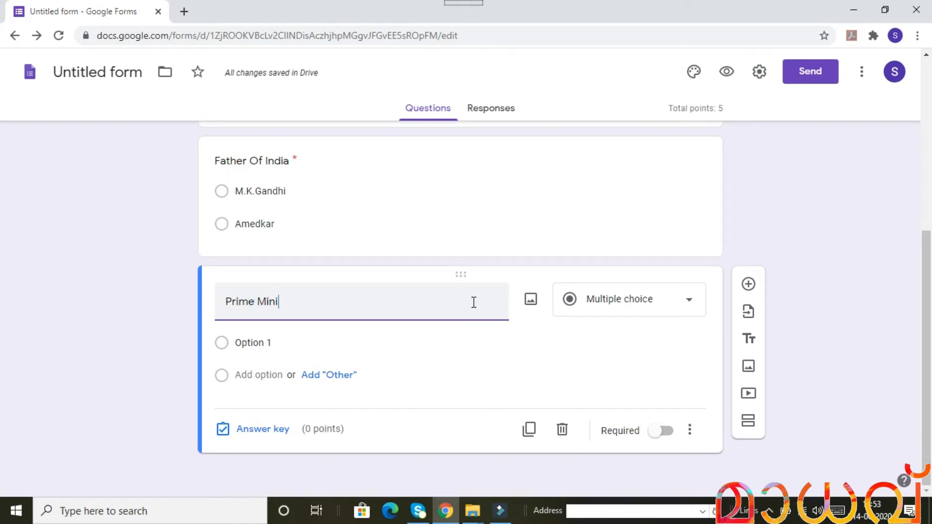
text(ster O)
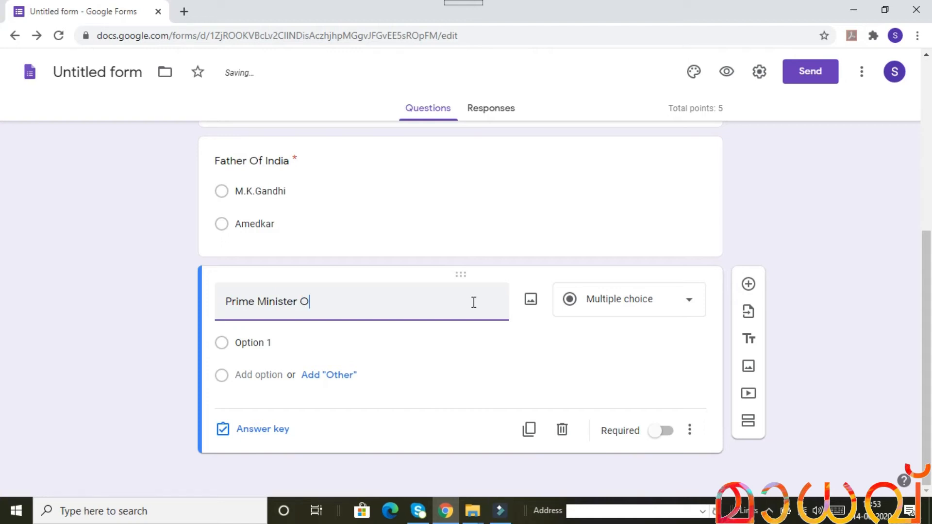
text(f India)
drag(227, 303, 287, 316)
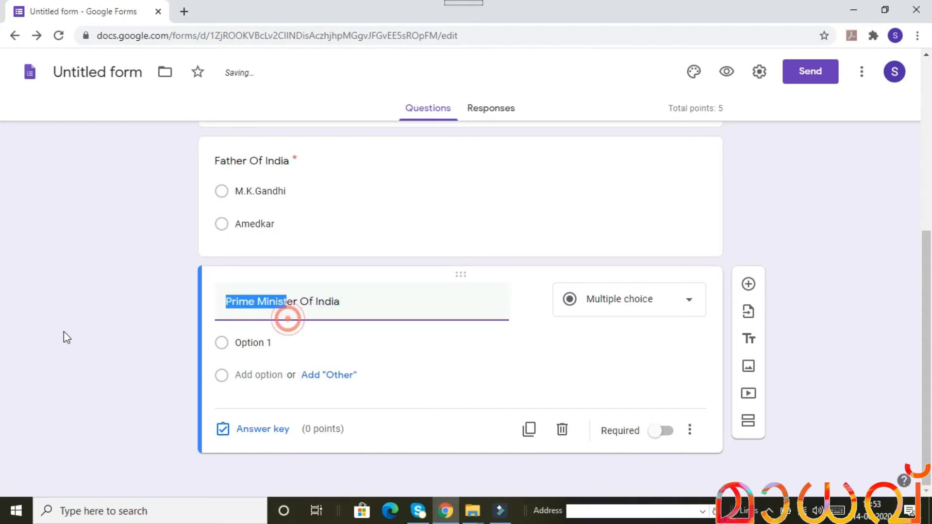
Give "Prime Minister Of India" the suggested correct answer "Narendra Modi" and a second option "Rahul Gandhi".
click(289, 372)
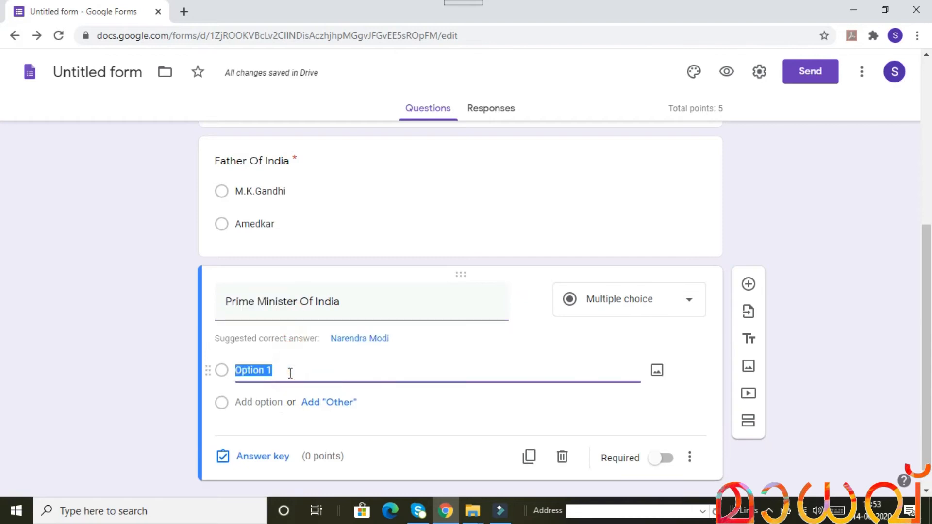
click(359, 340)
click(276, 399)
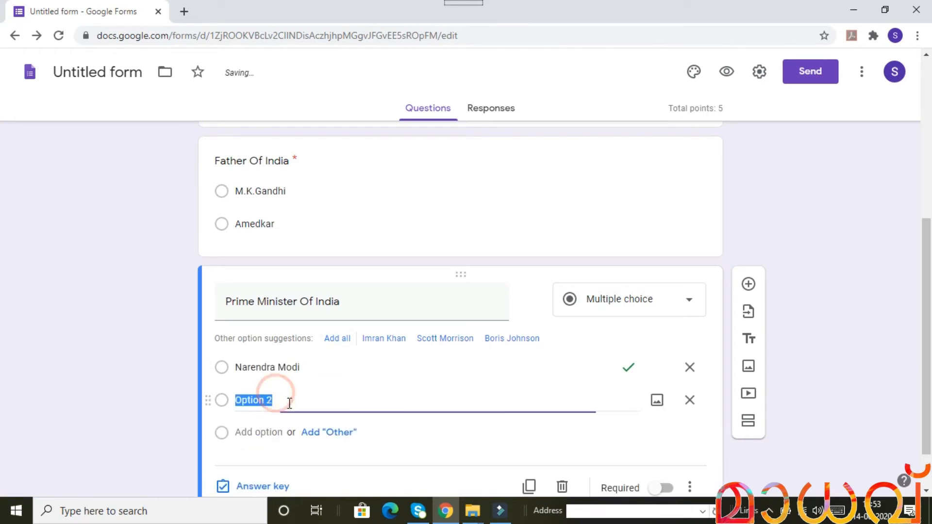
text(R)
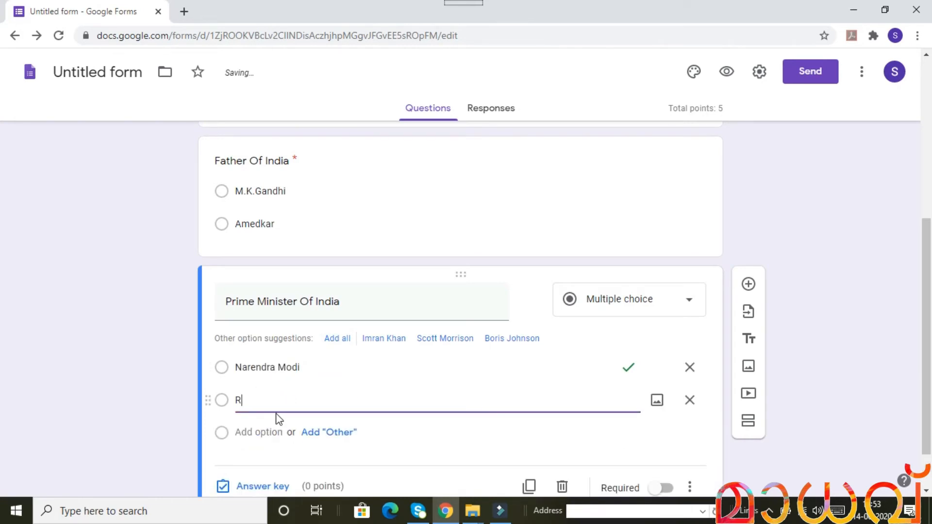
text(ahul Gandhi)
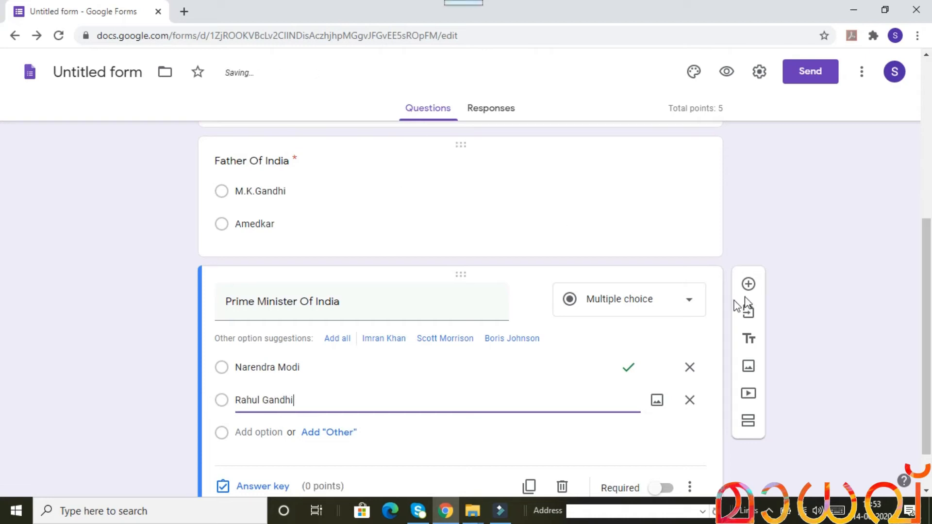
Set the "Prime Minister Of India" answer key to only "Narendra Modi" for 5 points and make the question required.
scroll(512, 339, down, 2)
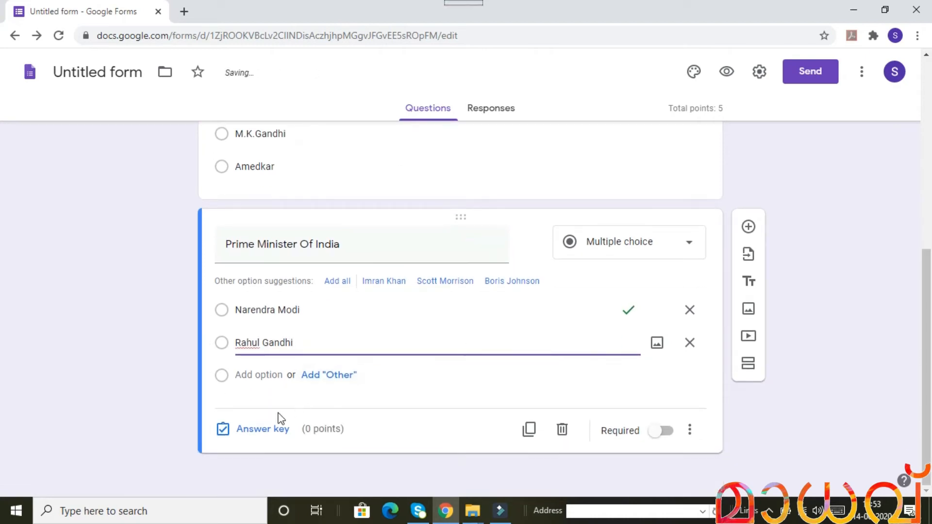
click(272, 428)
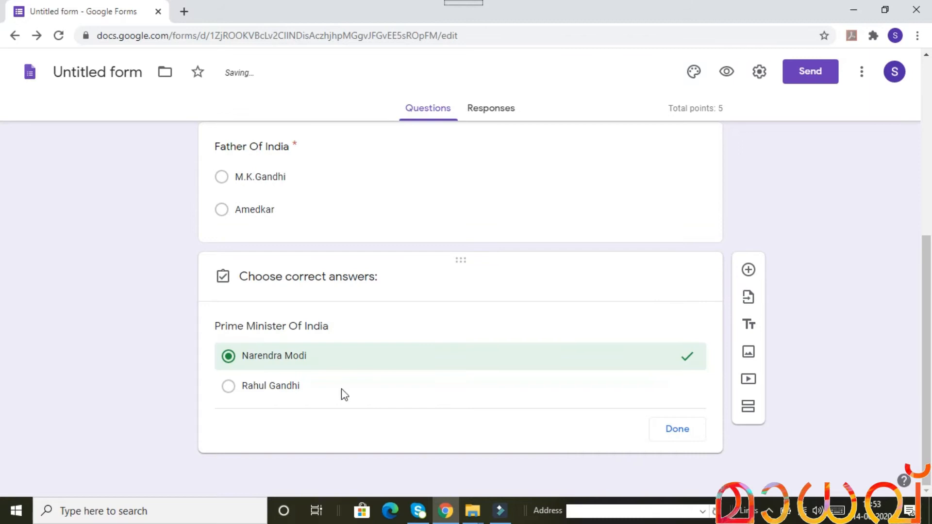
click(317, 328)
click(316, 327)
click(244, 332)
click(245, 328)
click(236, 331)
click(235, 330)
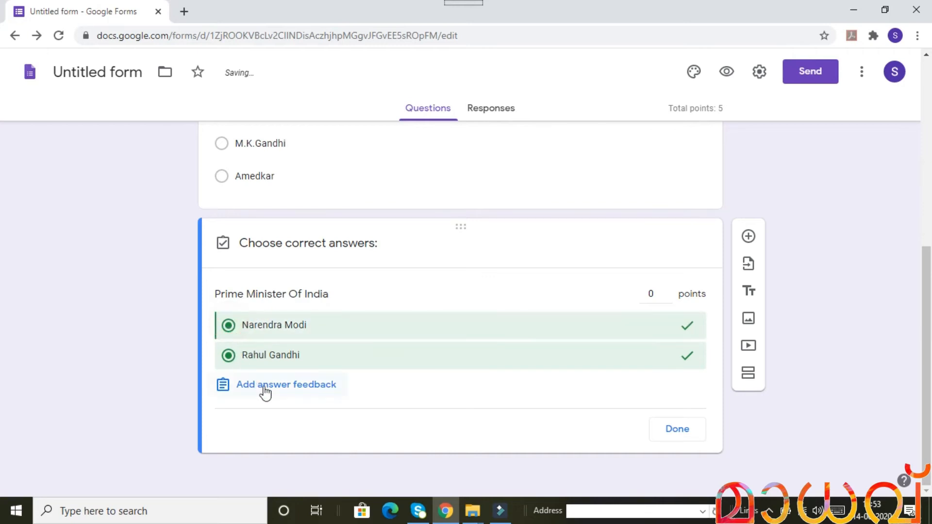
click(229, 355)
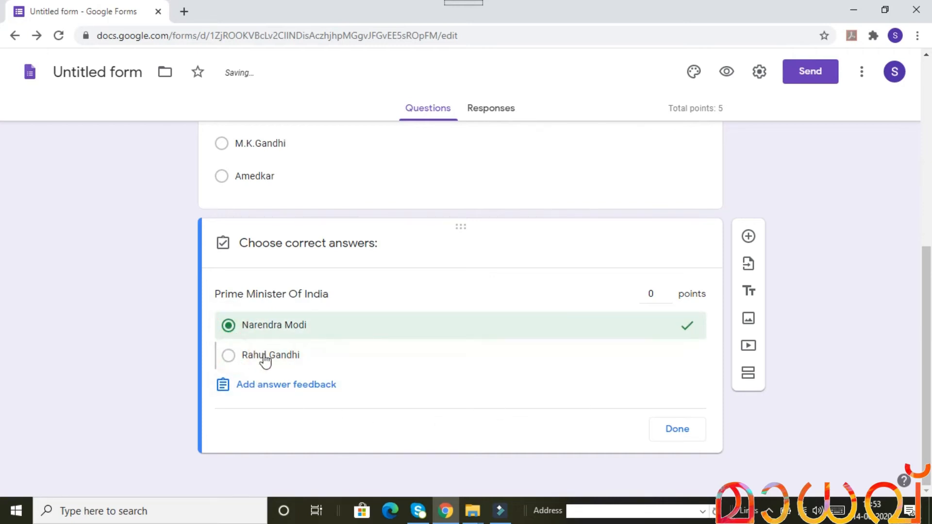
click(651, 294)
text(5)
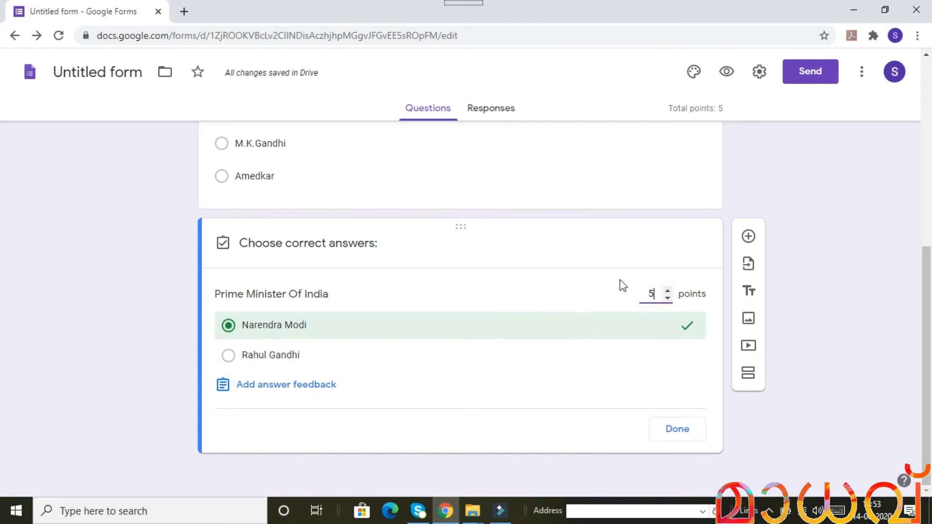
click(690, 433)
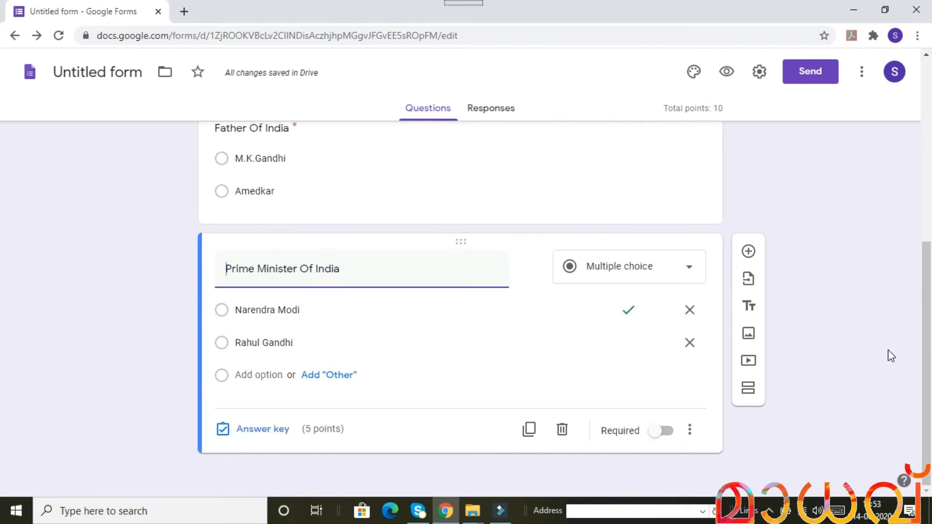
click(664, 431)
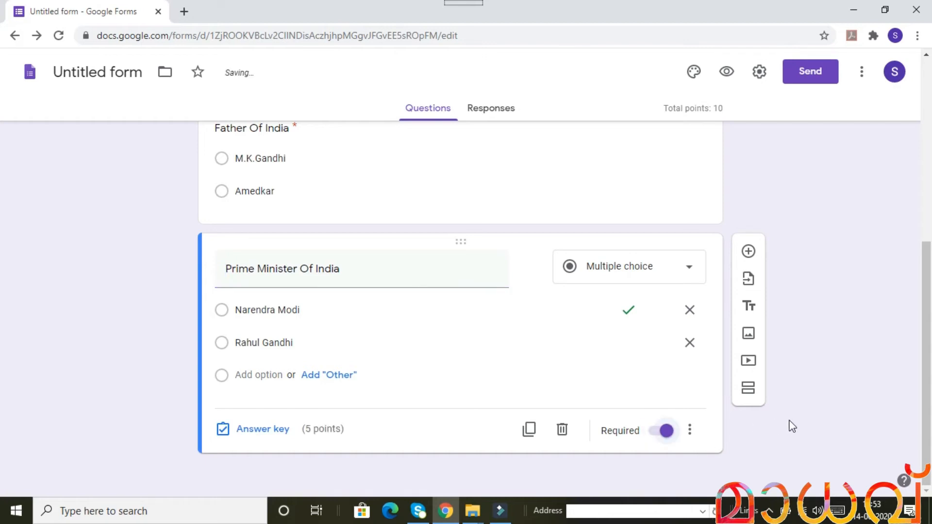
Review the whole form from the title and description through to the last multiple-choice question.
scroll(688, 364, up, 7)
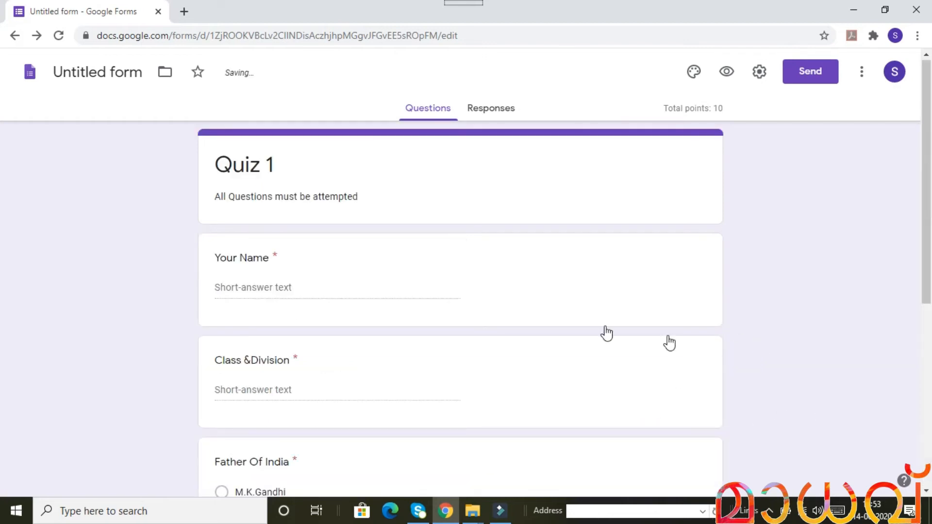
scroll(239, 200, down, 3)
scroll(273, 223, up, 3)
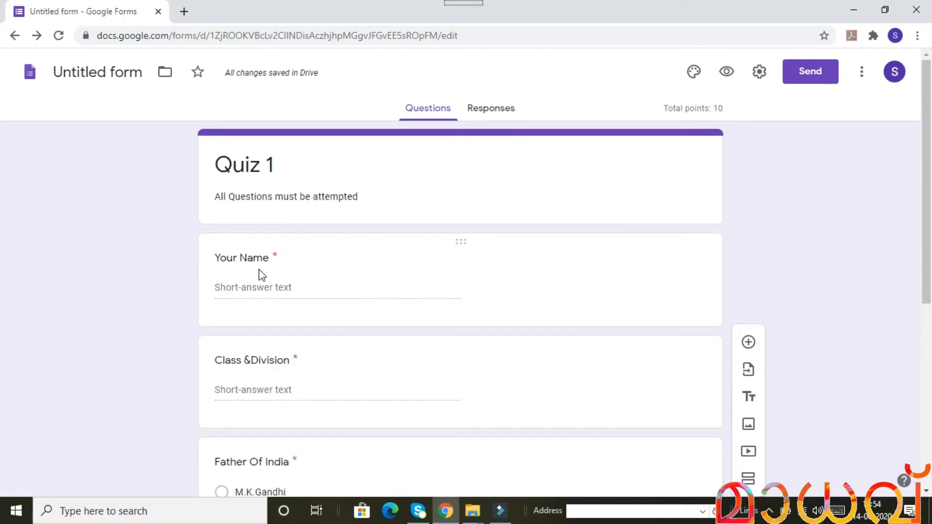
scroll(259, 270, down, 4)
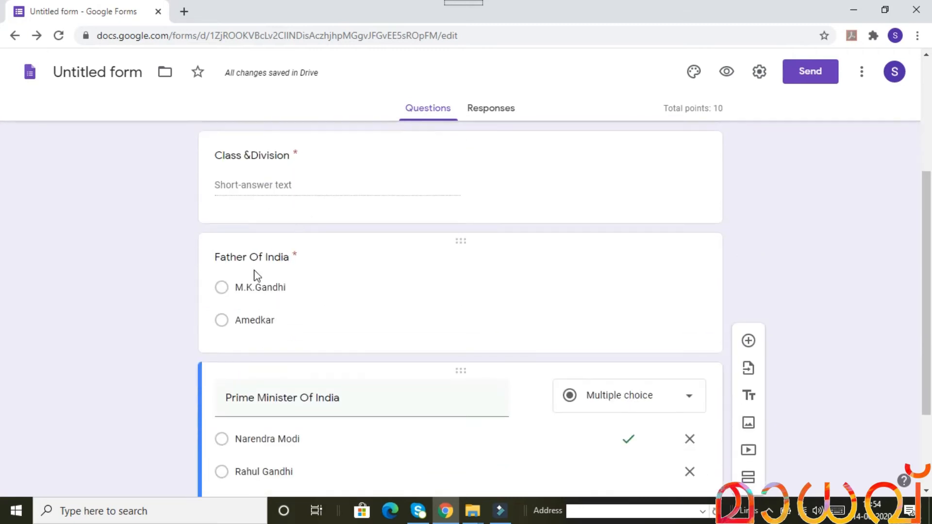
scroll(340, 279, down, 1)
click(479, 237)
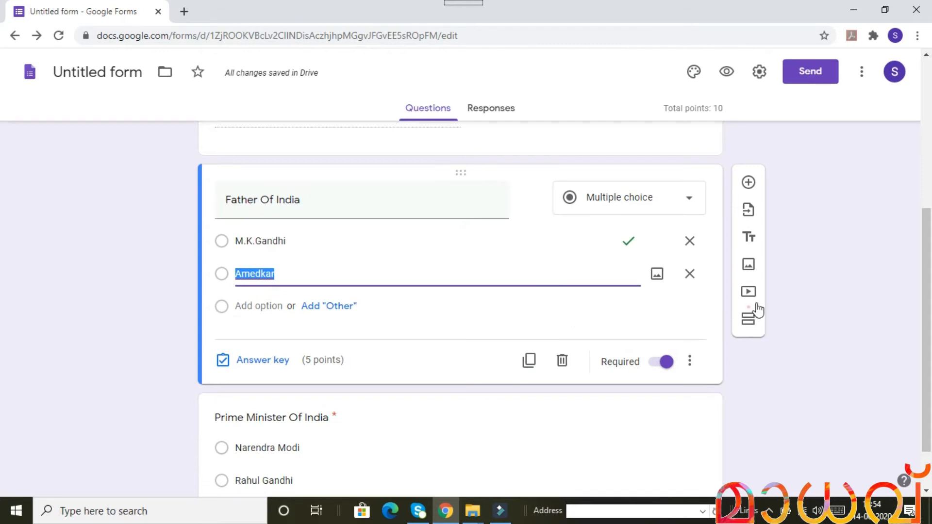
click(843, 296)
scroll(844, 297, down, 1)
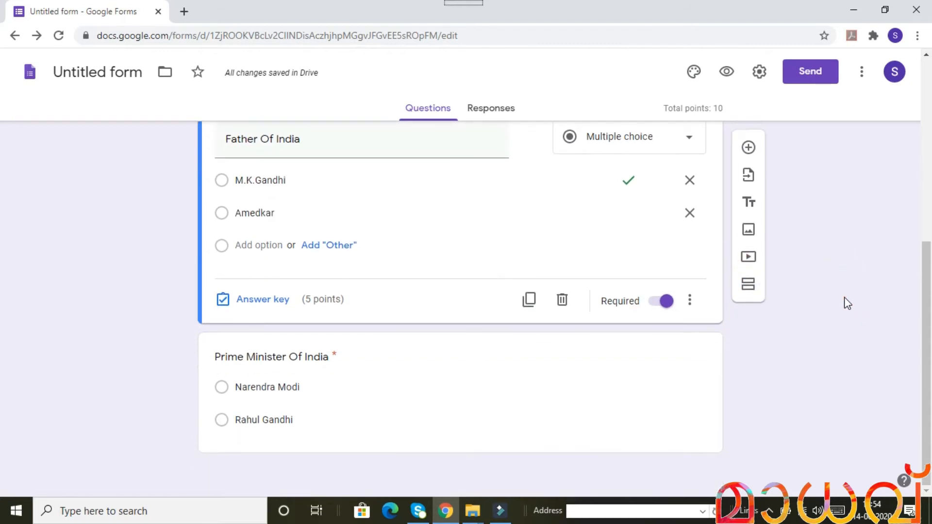
Rename the untitled form file to "Quiz 1", matching the quiz's title.
scroll(847, 304, up, 5)
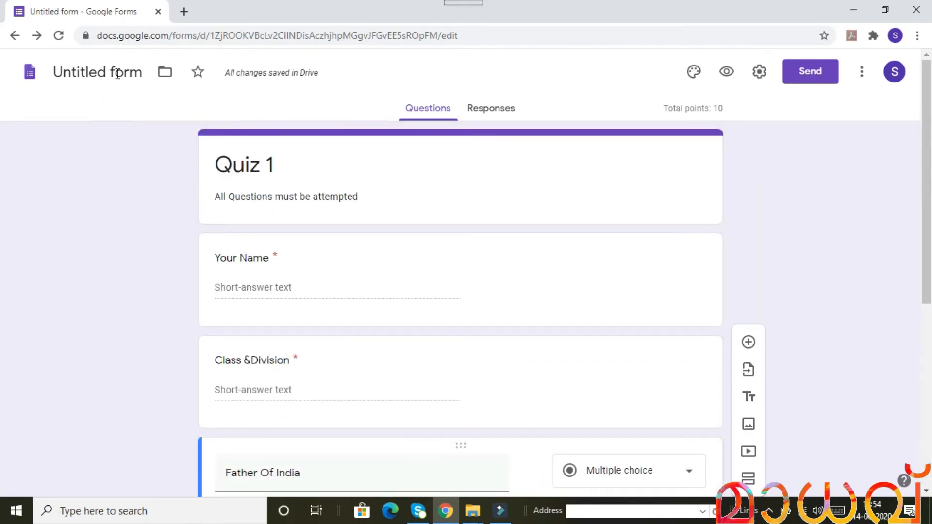
click(139, 81)
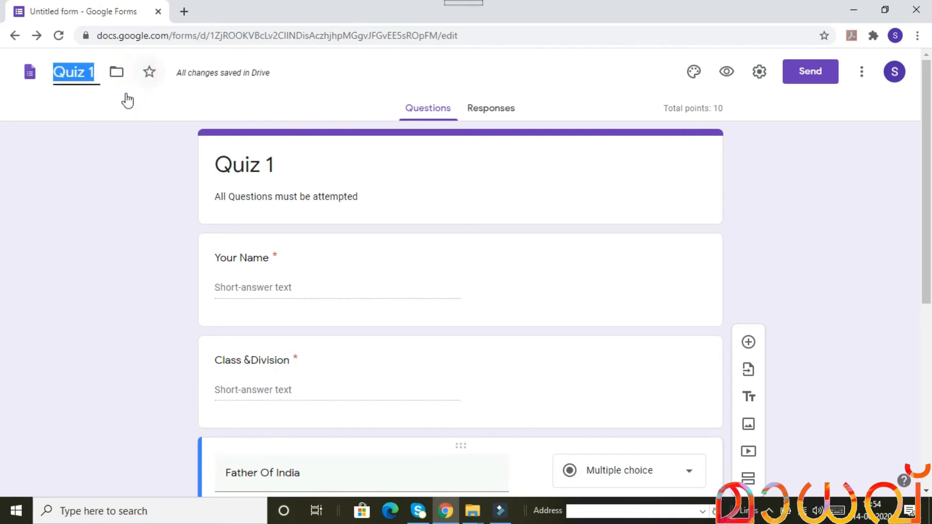
click(130, 134)
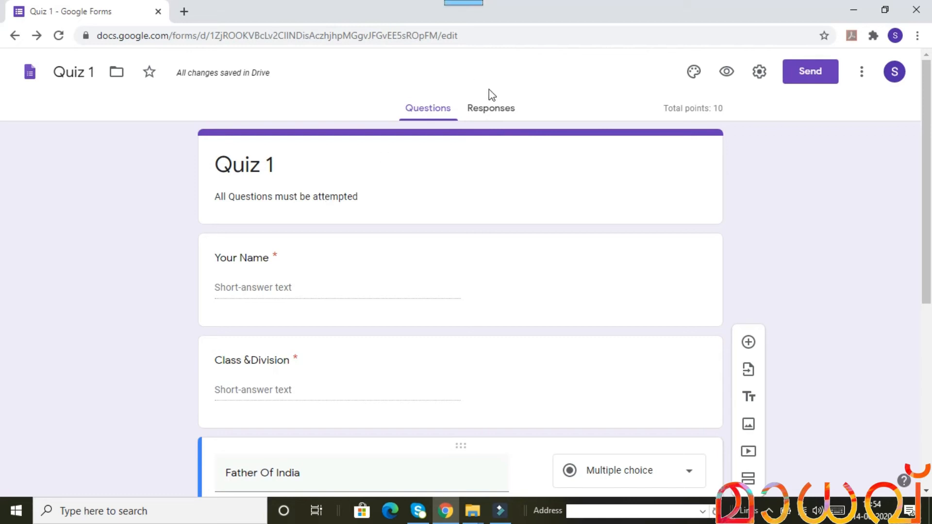
Show the form's responses, stop accepting responses and switch accepting them back on.
click(495, 109)
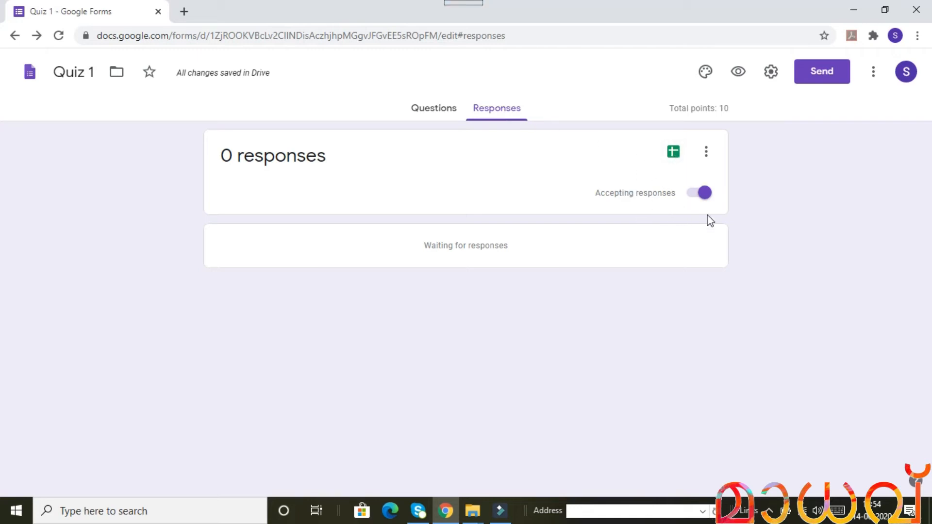
click(704, 194)
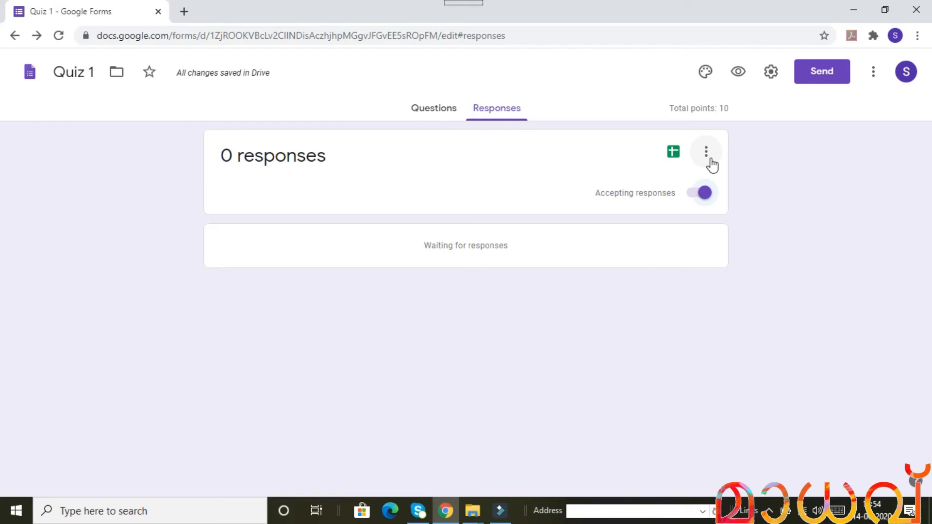
click(709, 194)
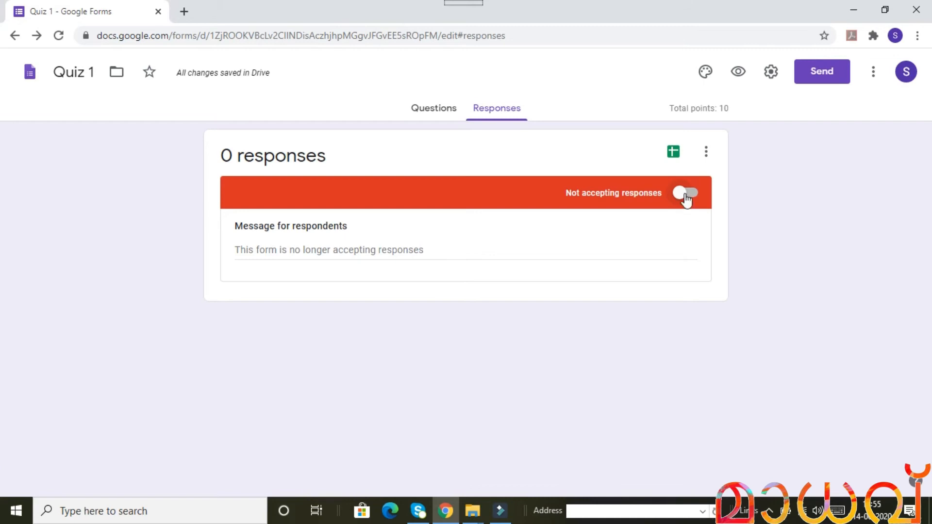
click(685, 196)
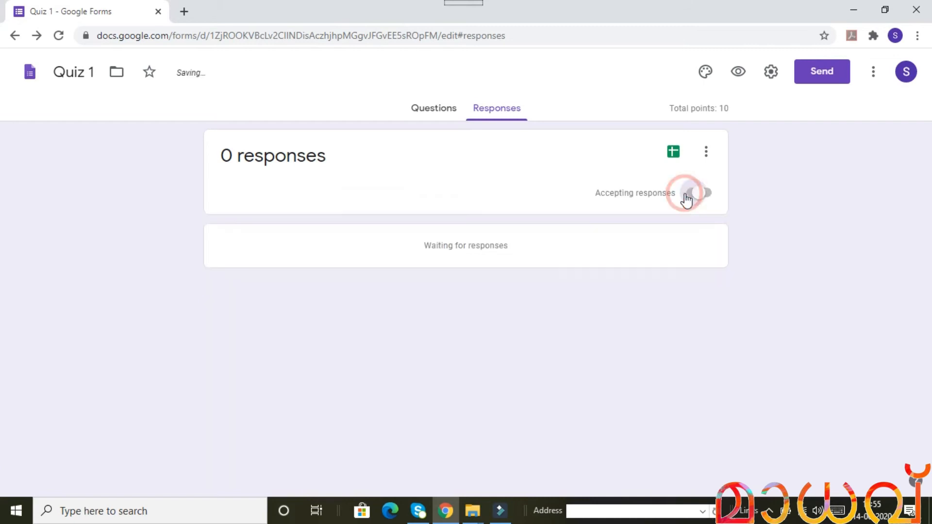
Create a new spreadsheet named "Quiz 1 (Responses)" as the destination for the form's responses.
click(673, 153)
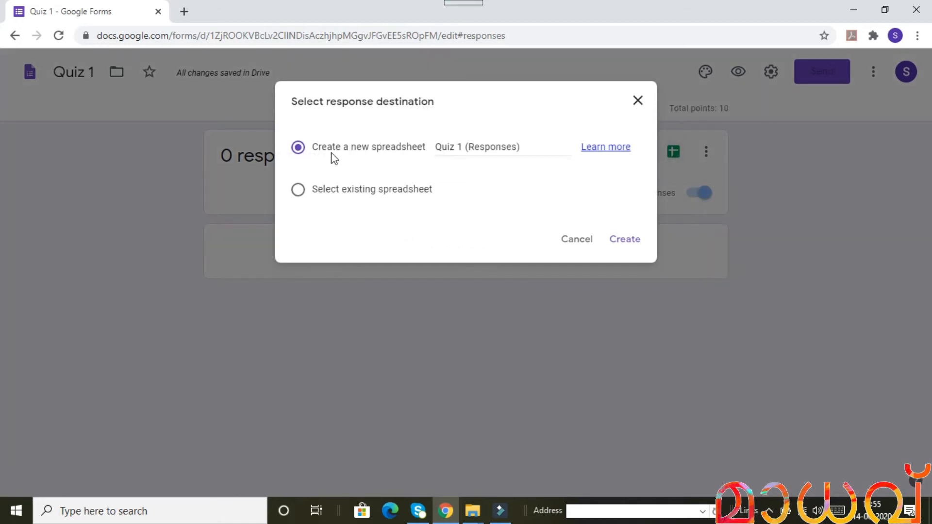
click(322, 148)
click(520, 146)
click(628, 240)
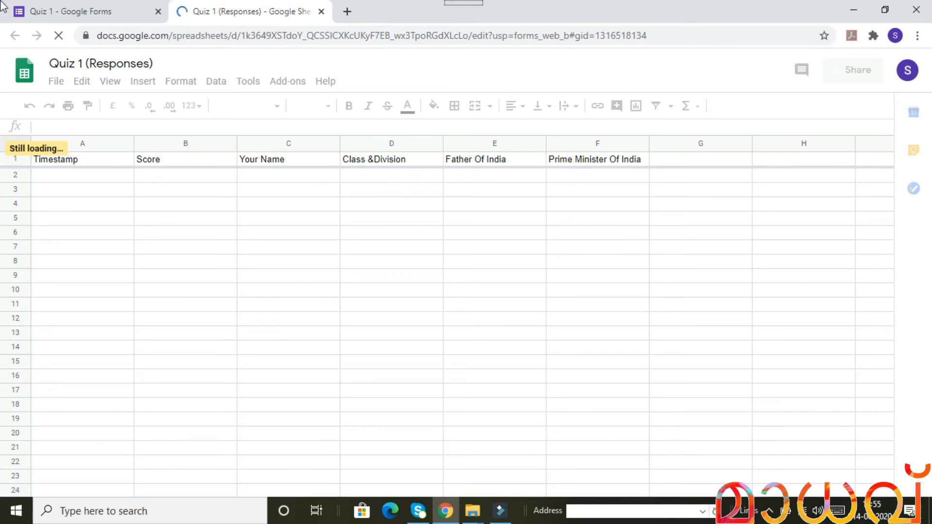
Return to the Quiz 1 form and copy its shortened sharing link.
click(107, 14)
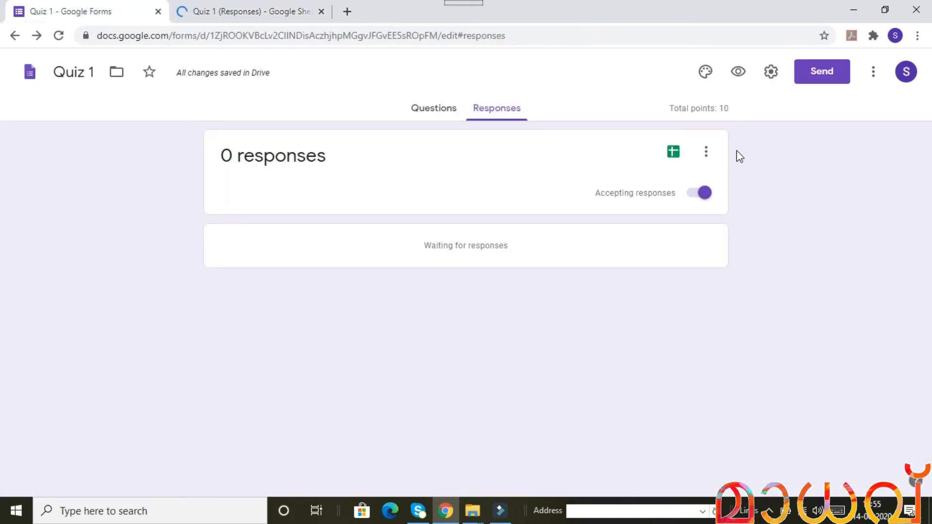
click(815, 75)
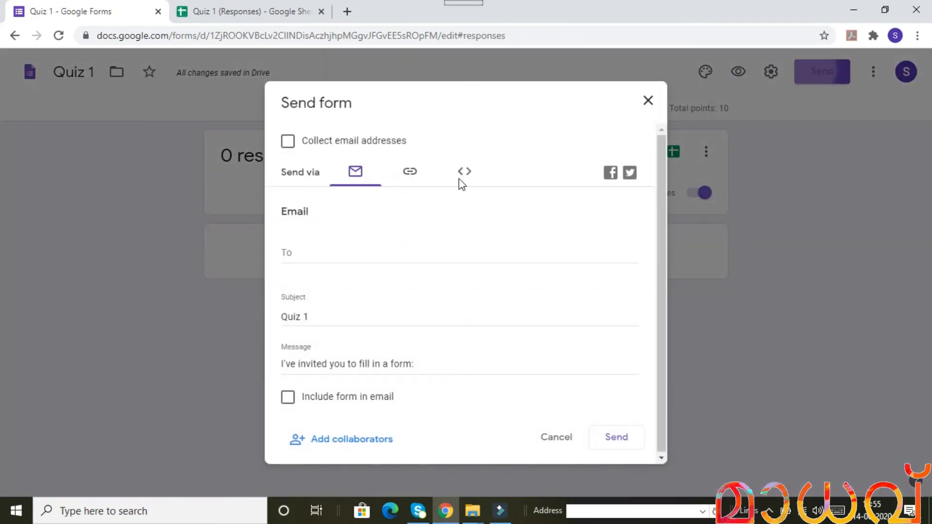
click(410, 177)
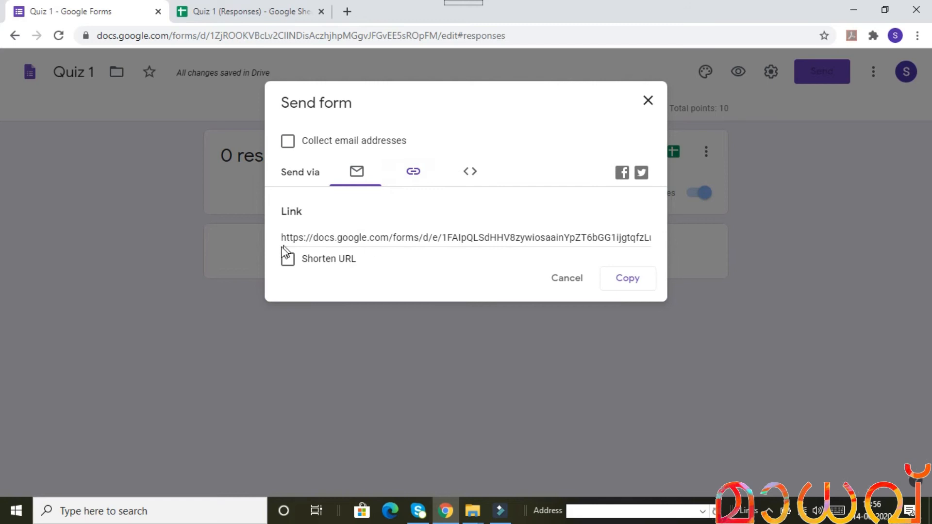
click(322, 262)
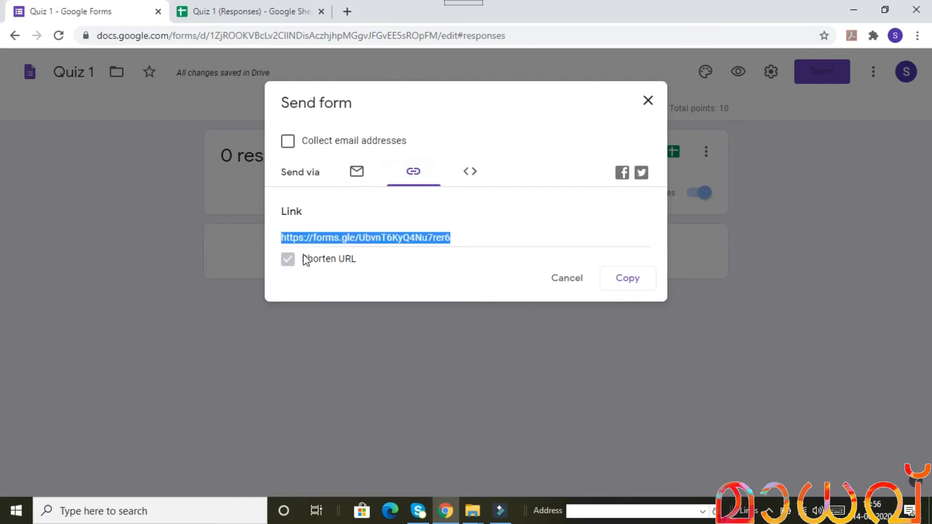
click(619, 281)
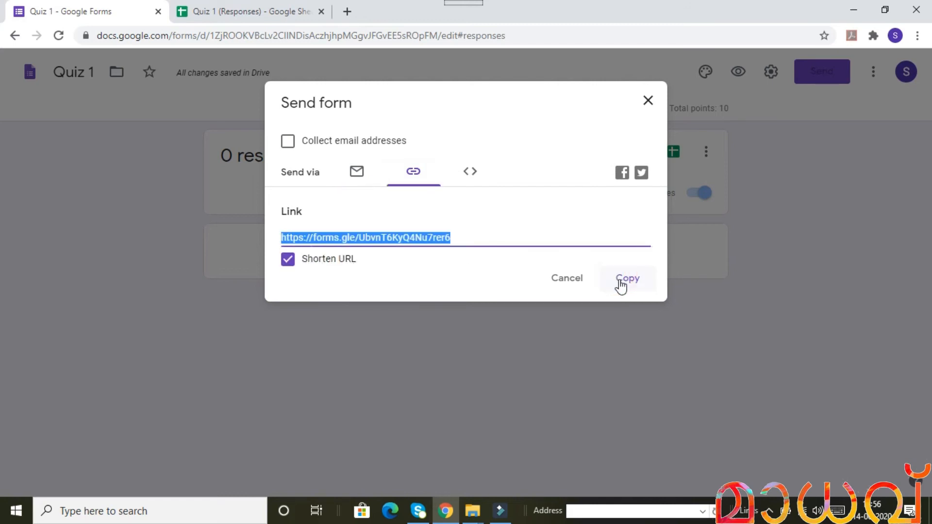
click(618, 271)
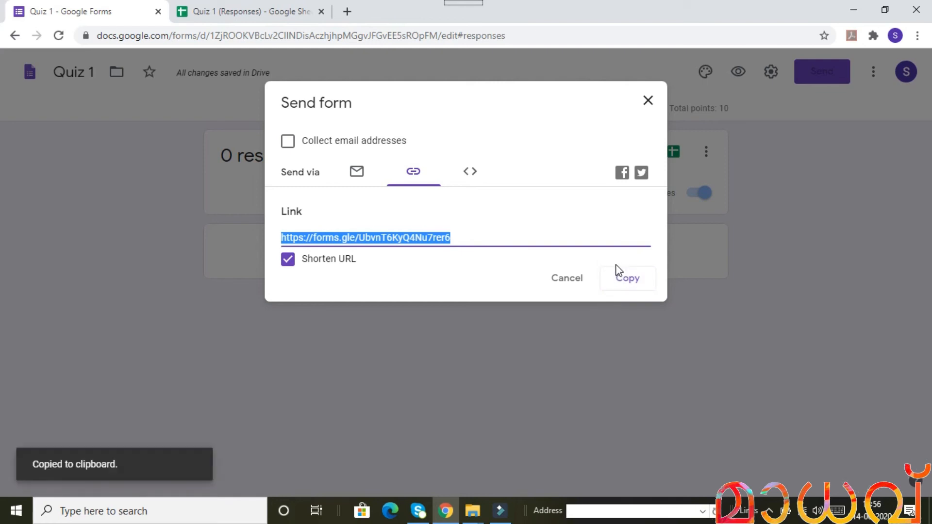
click(641, 282)
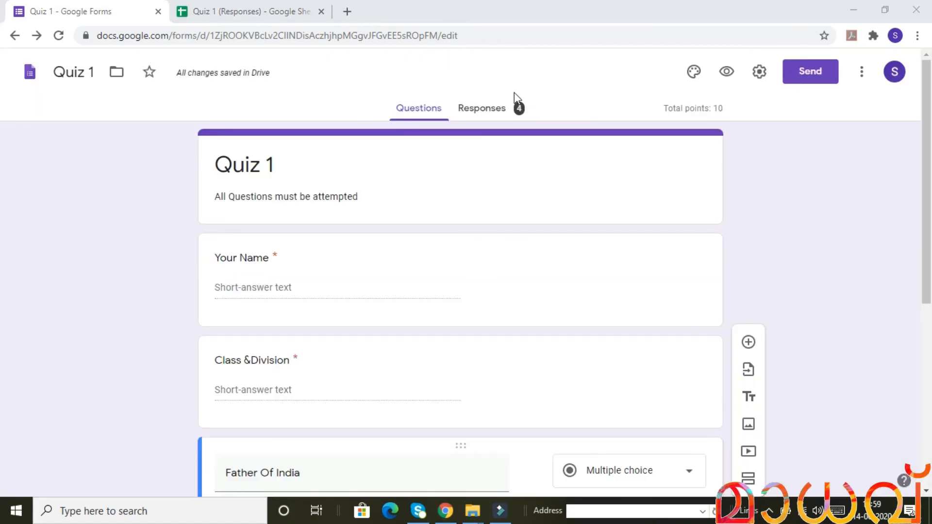
Examine the summary of the form's collected responses, including the score insights and points distribution.
click(487, 106)
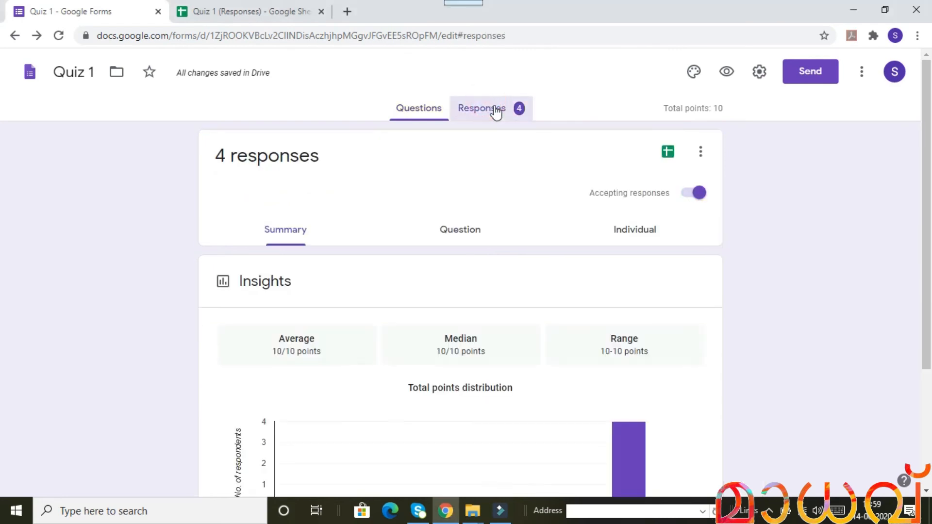
scroll(505, 340, down, 10)
scroll(503, 301, up, 8)
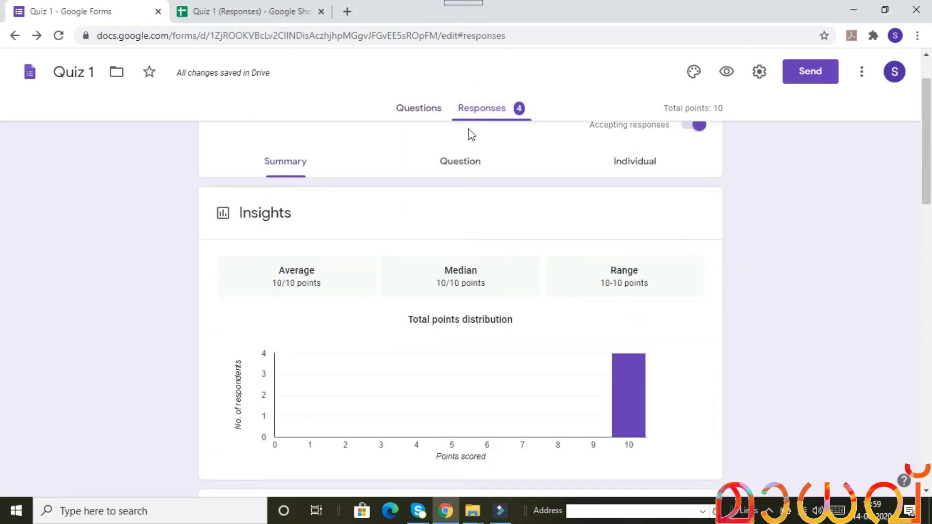
Switch to the linked "Quiz 1 (Responses)" spreadsheet and show its print settings with the page preview.
click(251, 6)
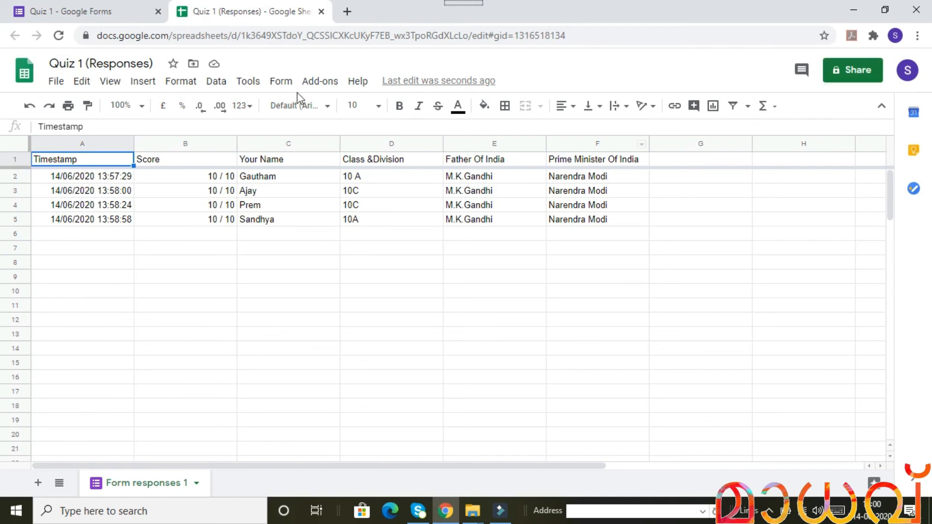
click(69, 109)
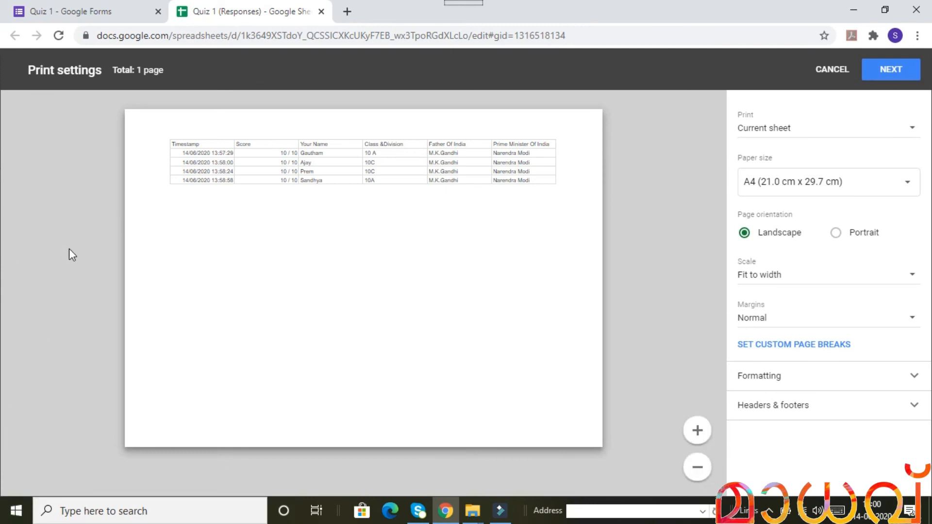
Open Google Drive in a new browser tab and locate the "Quiz 1" form among the files in My Drive.
key(ctrl+t)
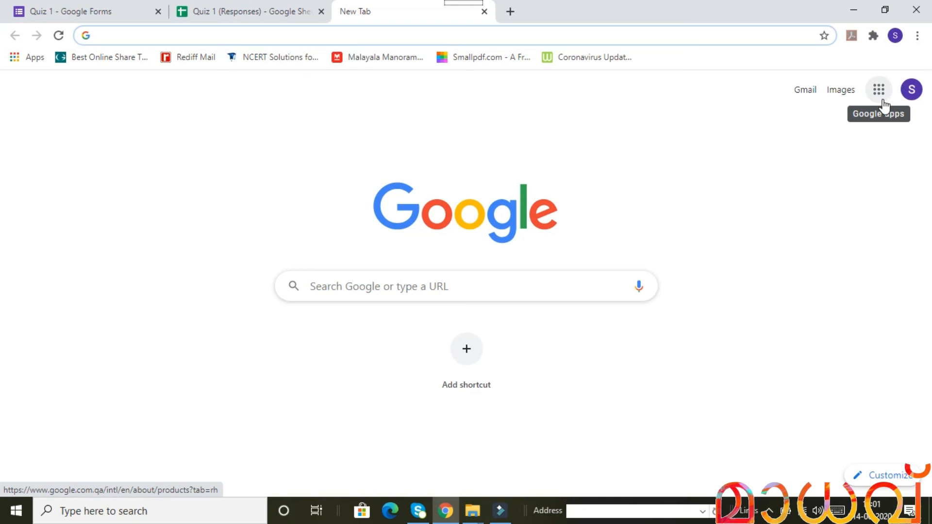
click(882, 97)
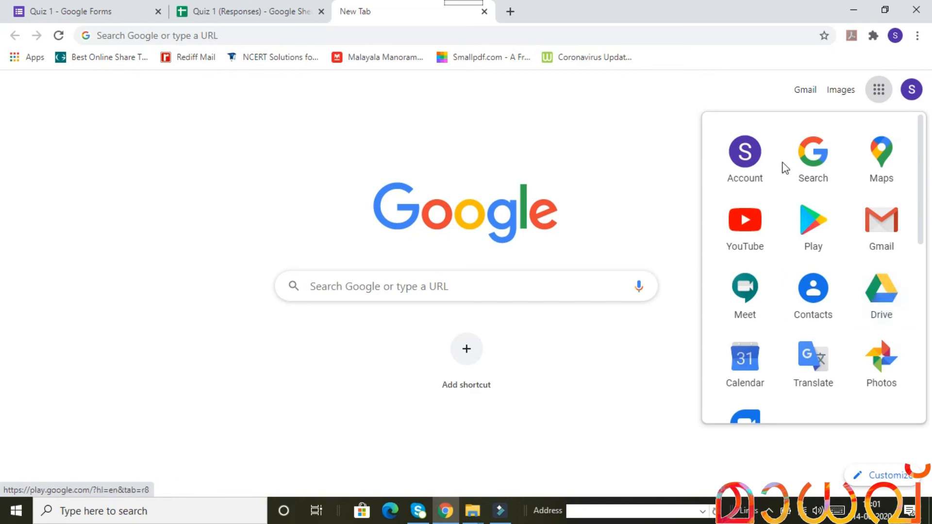
click(874, 280)
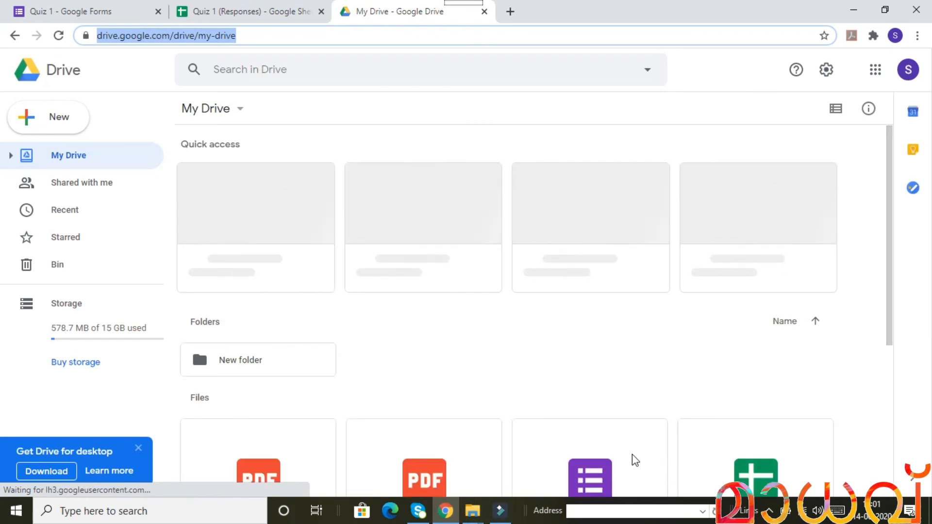
scroll(698, 381, down, 3)
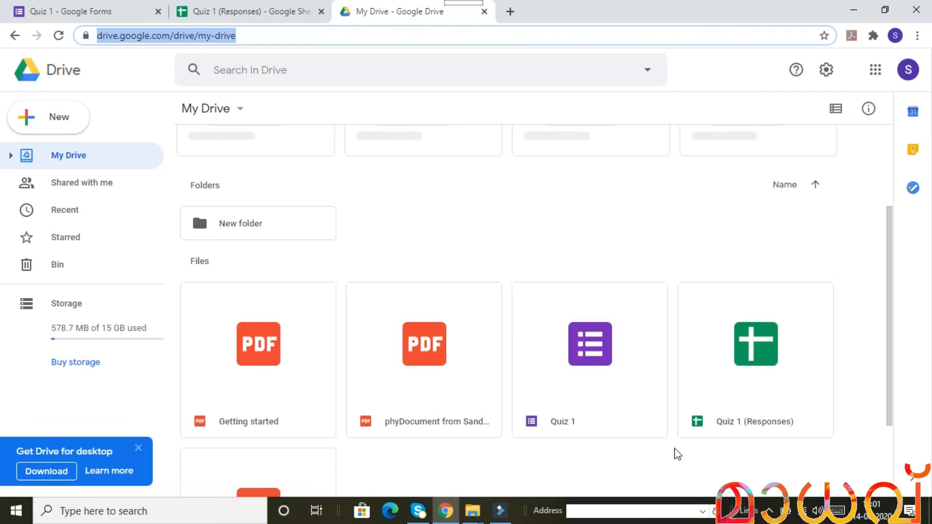
click(587, 370)
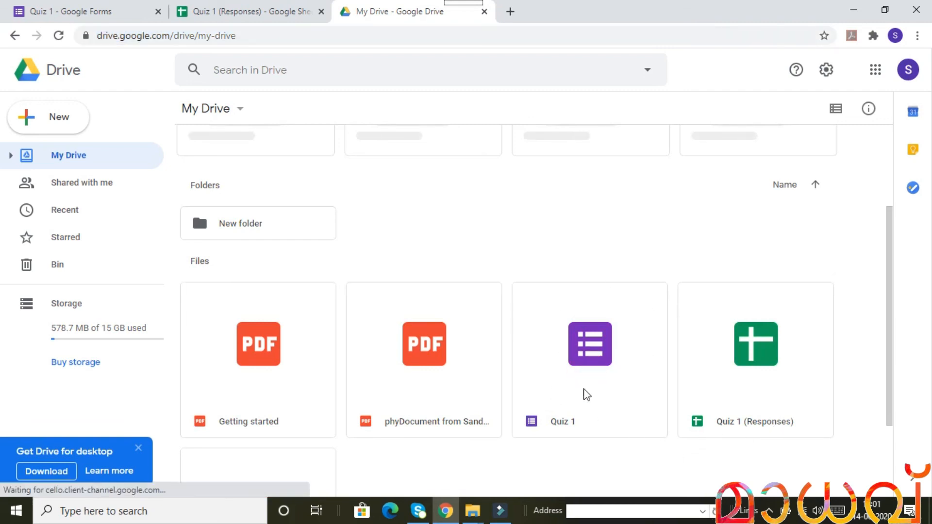
click(576, 433)
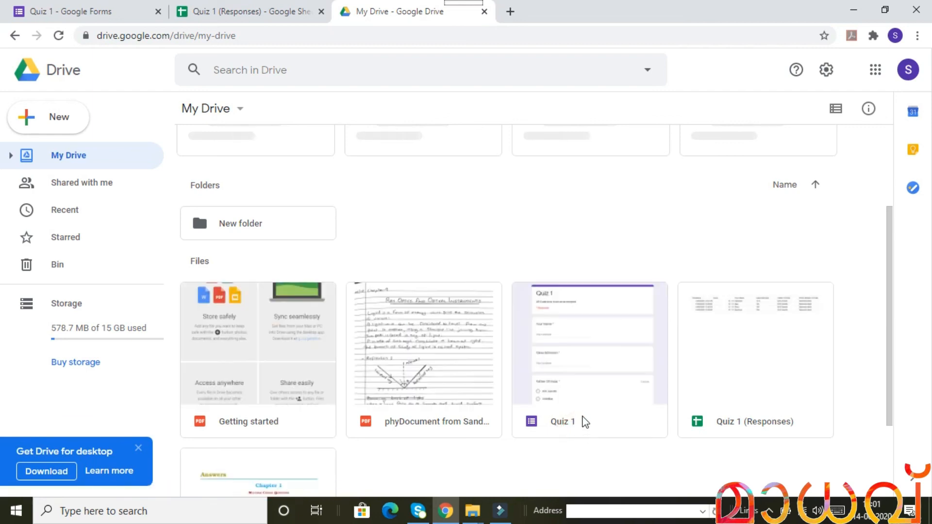
Select the "Quiz 1 (Responses)" spreadsheet in My Drive and view its available file actions without choosing one.
click(770, 412)
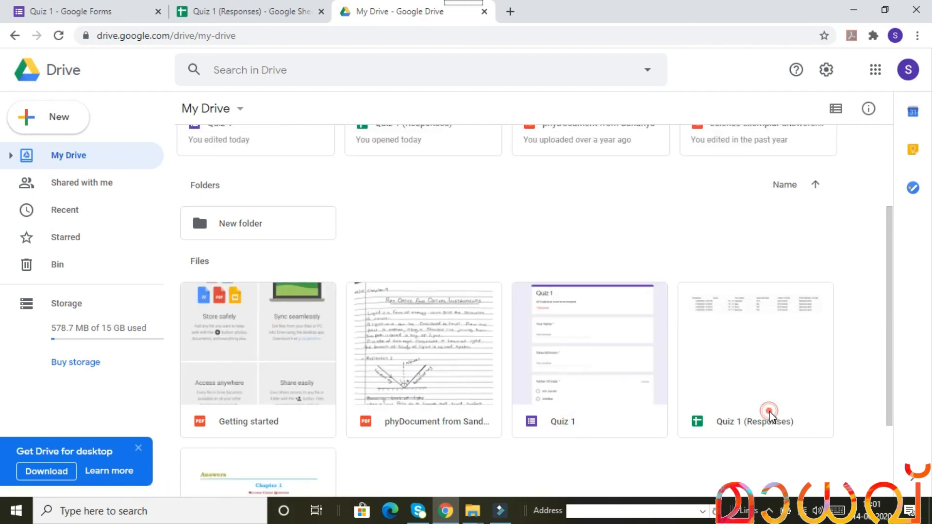
click(771, 398)
click(768, 385)
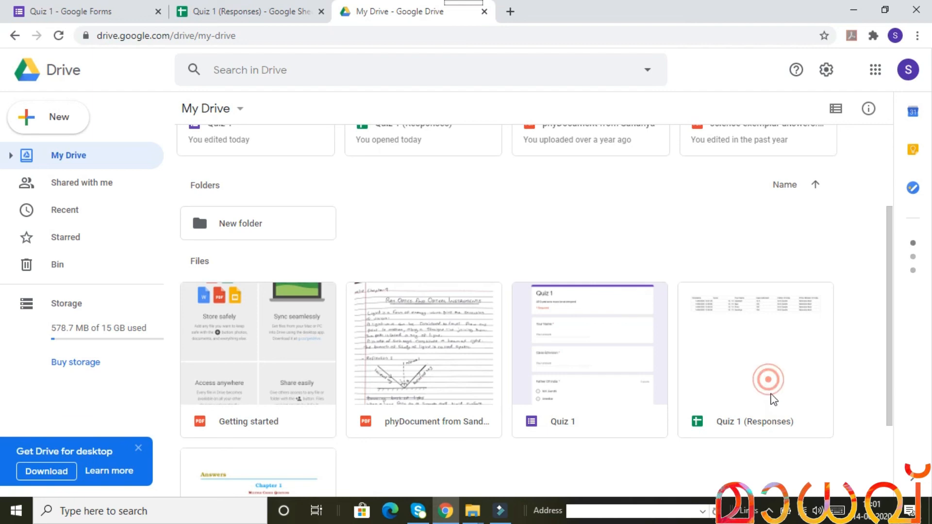
click(747, 390)
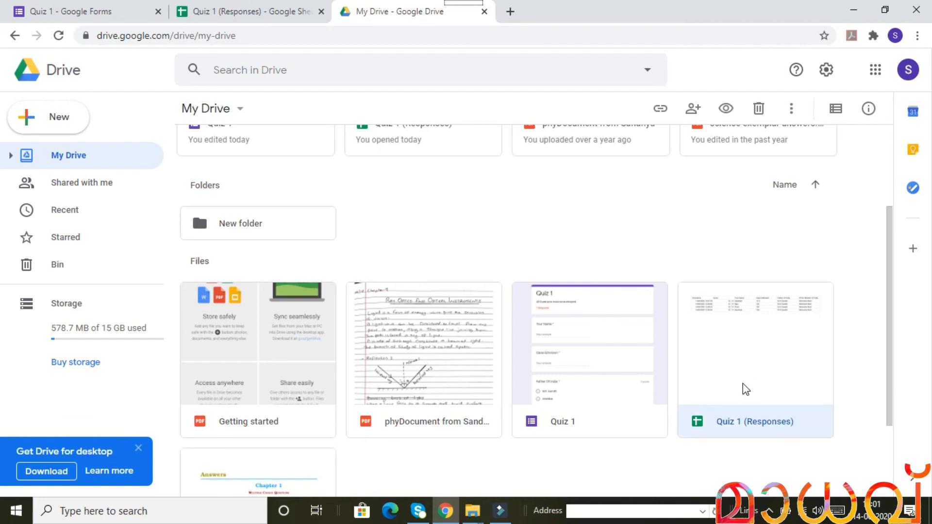
right_click(745, 391)
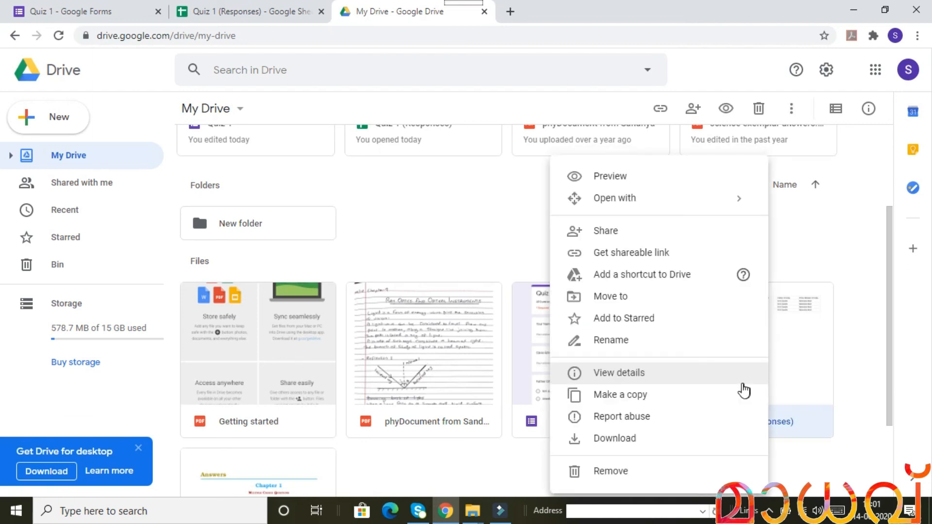
click(791, 384)
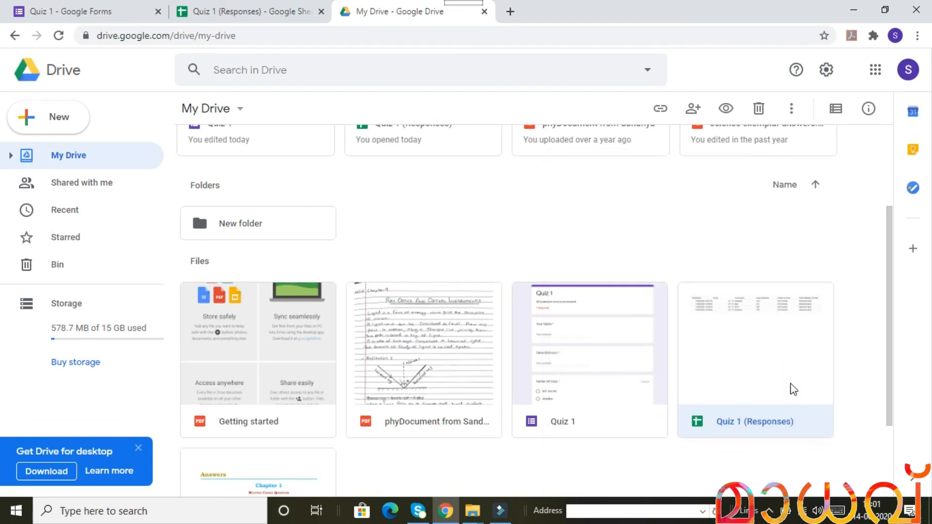